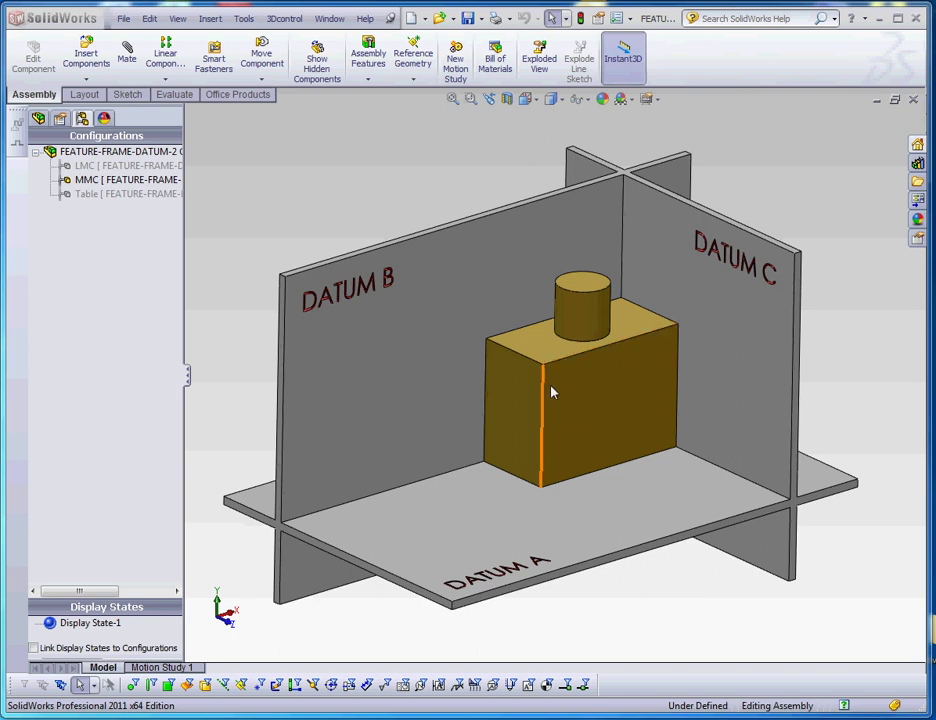
Inspect the pin's top face, then switch the assembly to the Table configuration
click(579, 325)
click(584, 289)
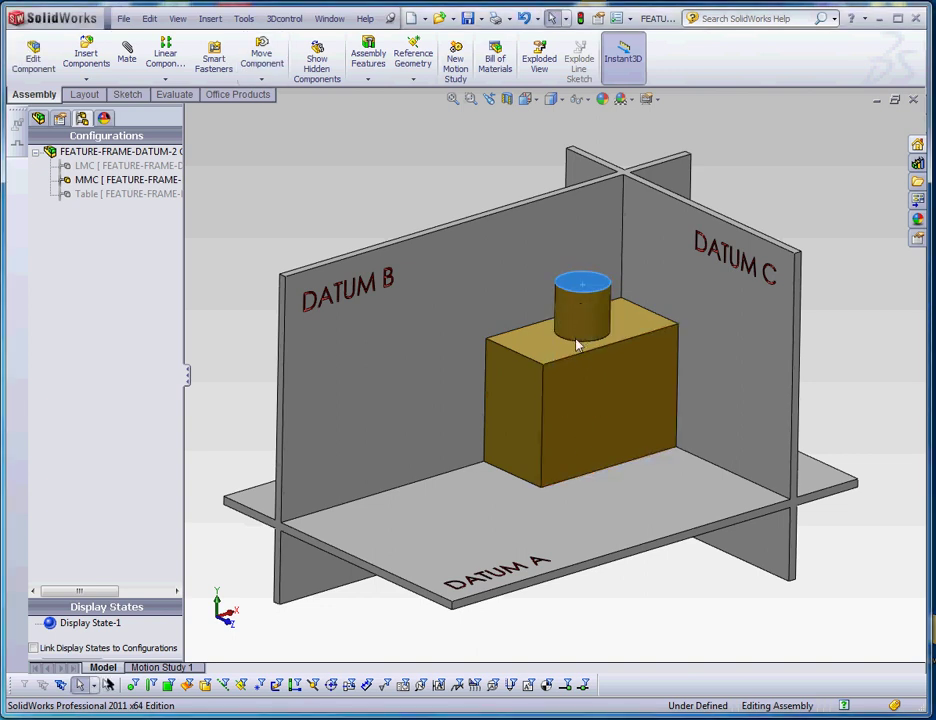
click(210, 246)
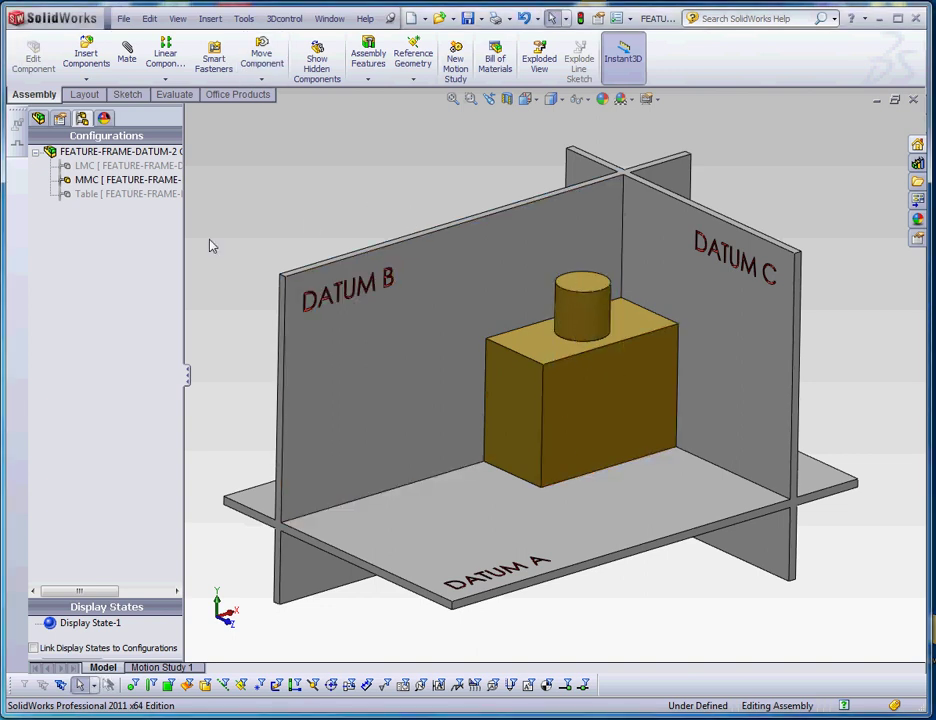
double_click(98, 195)
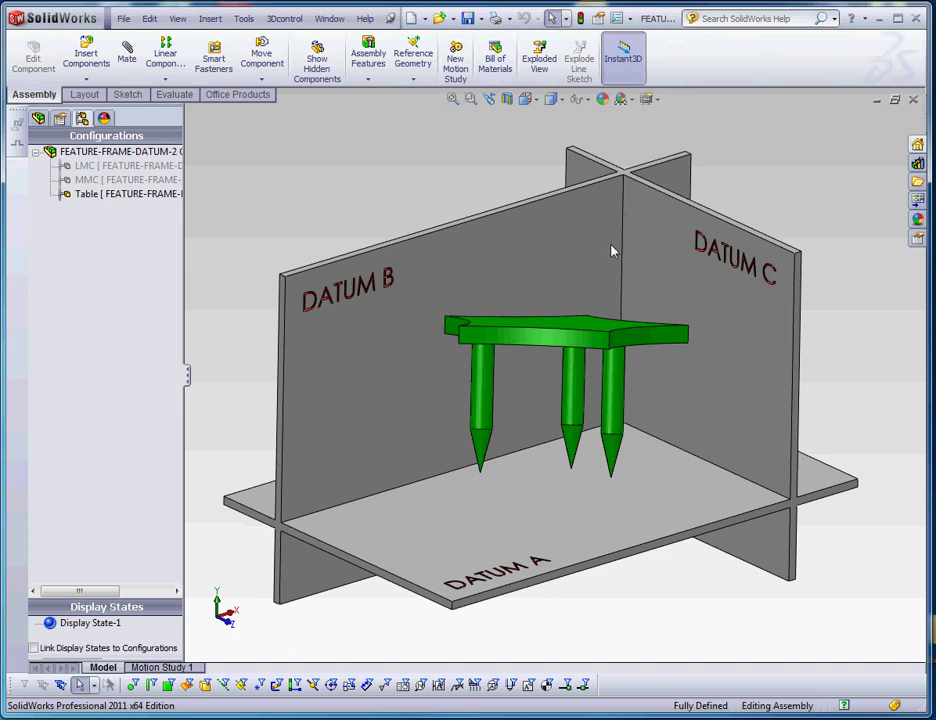
Move the green table inside the datum box and select its three leg-tip vertices
drag(570, 345, 543, 361)
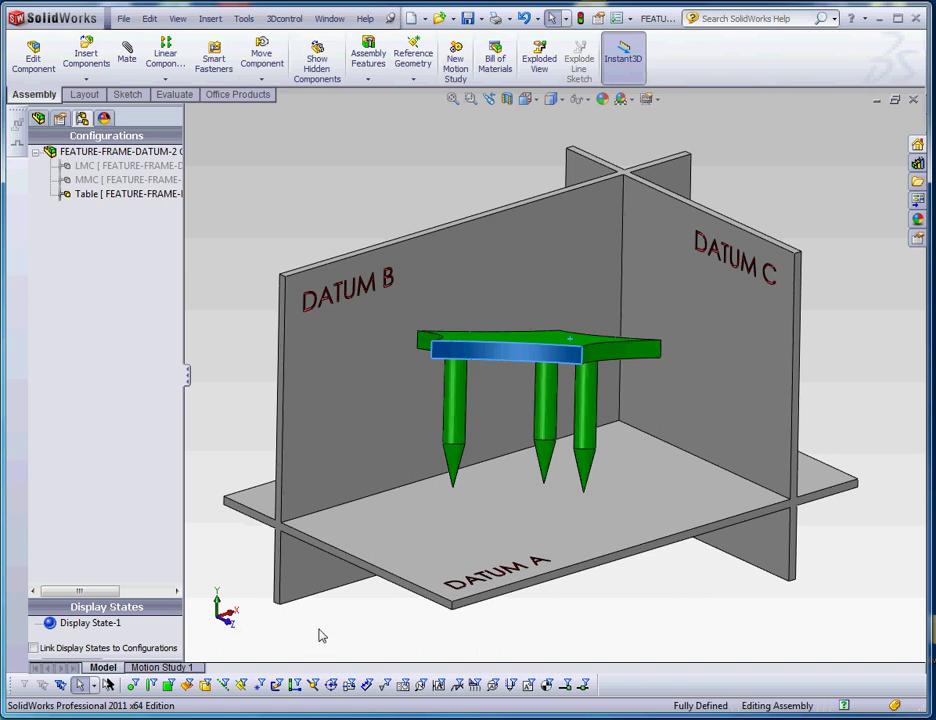
click(368, 186)
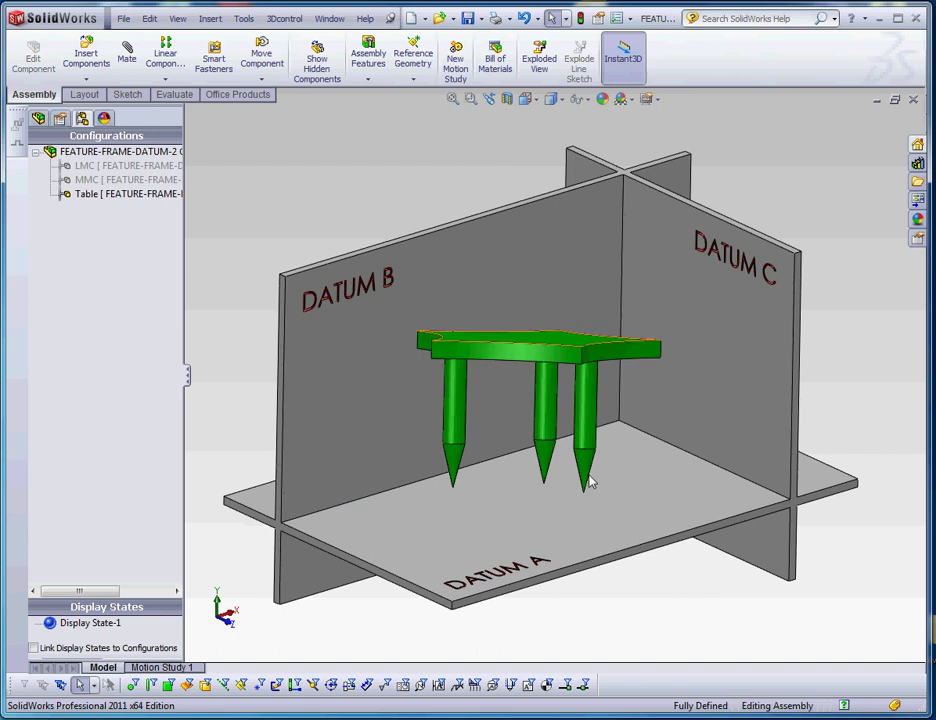
click(453, 489)
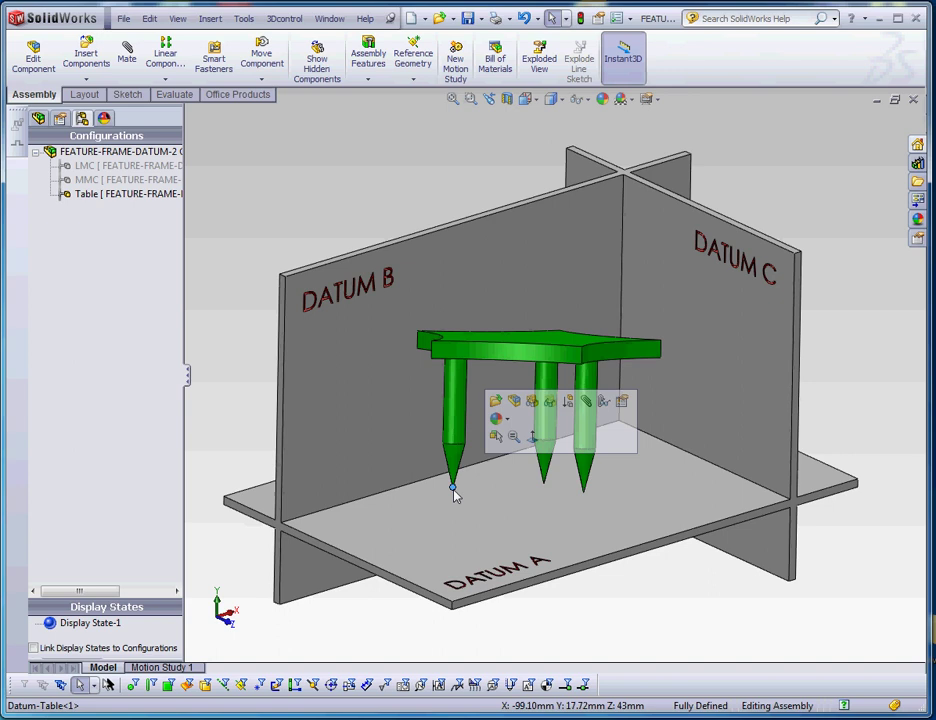
ctrl+click(543, 485)
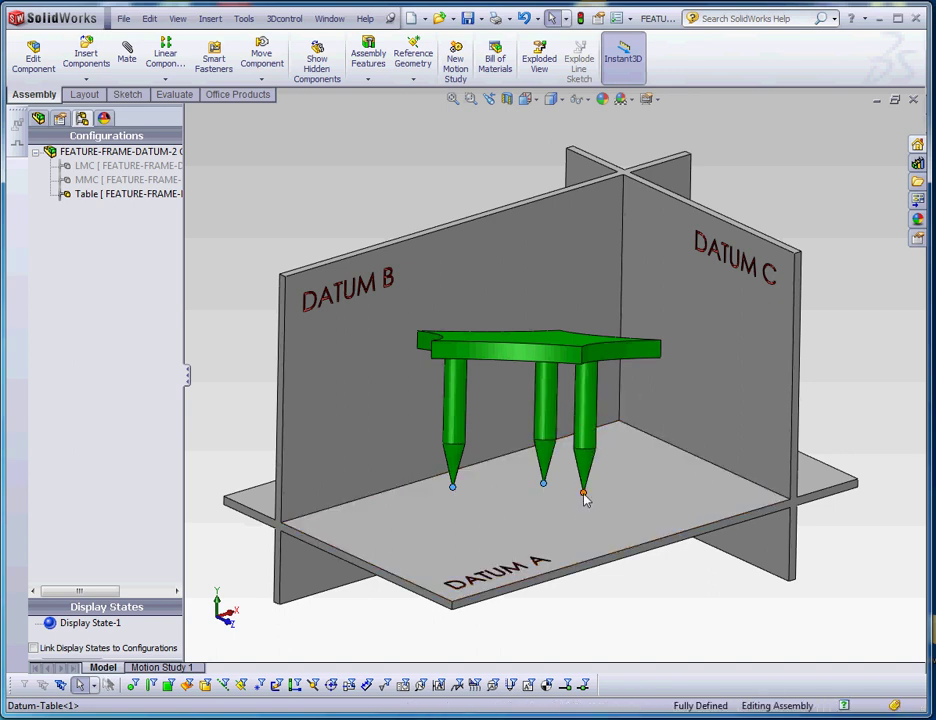
ctrl+click(584, 494)
click(645, 603)
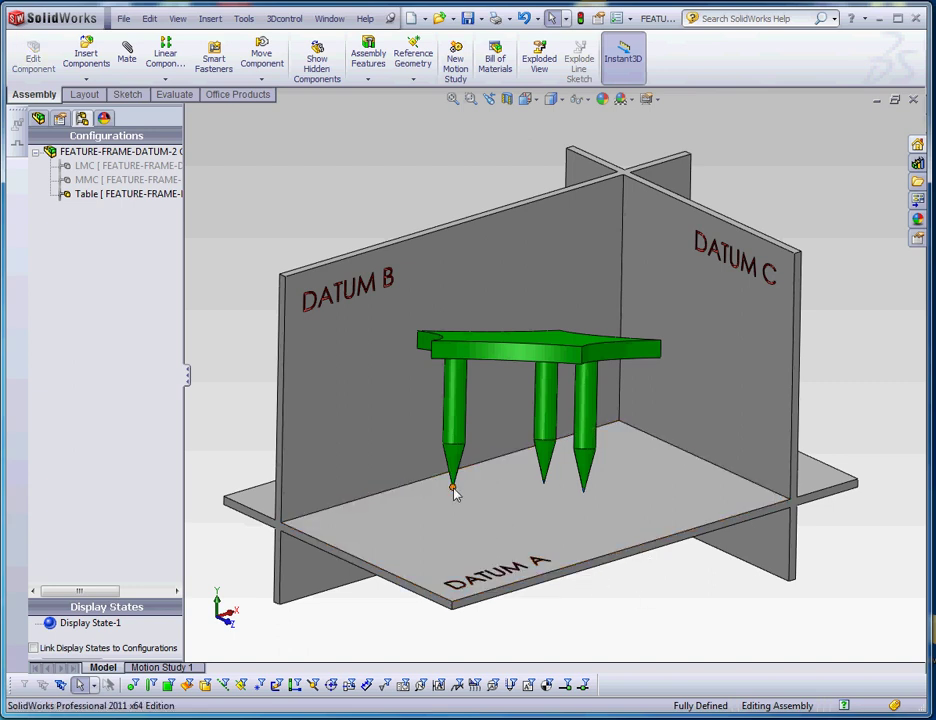
Mate the left leg tip coincident to the Datum A floor, then swing the table to test it
click(455, 492)
ctrl+click(505, 537)
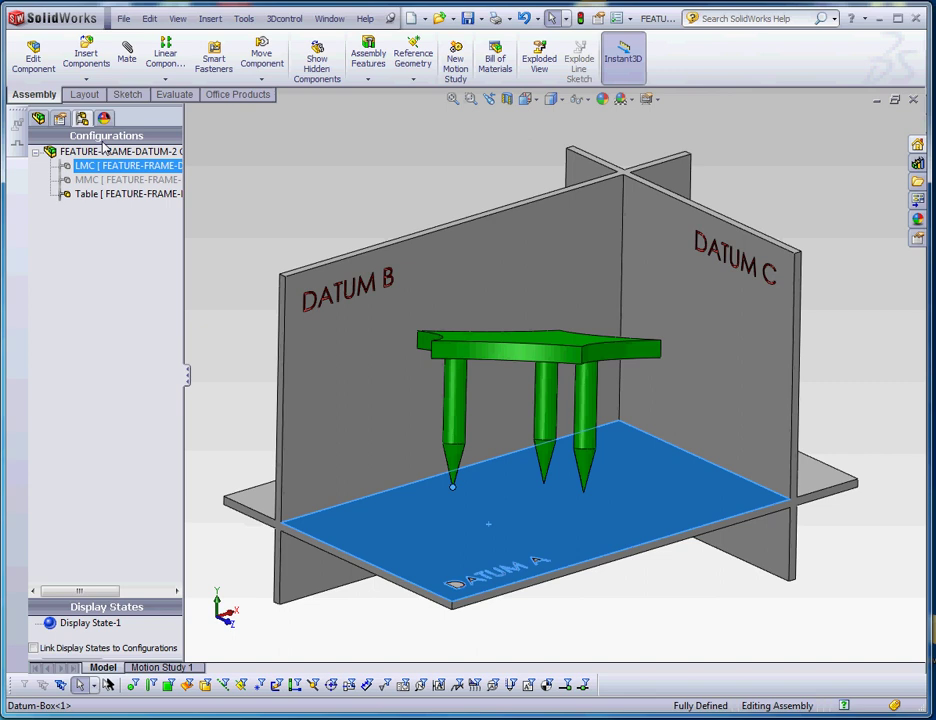
click(127, 58)
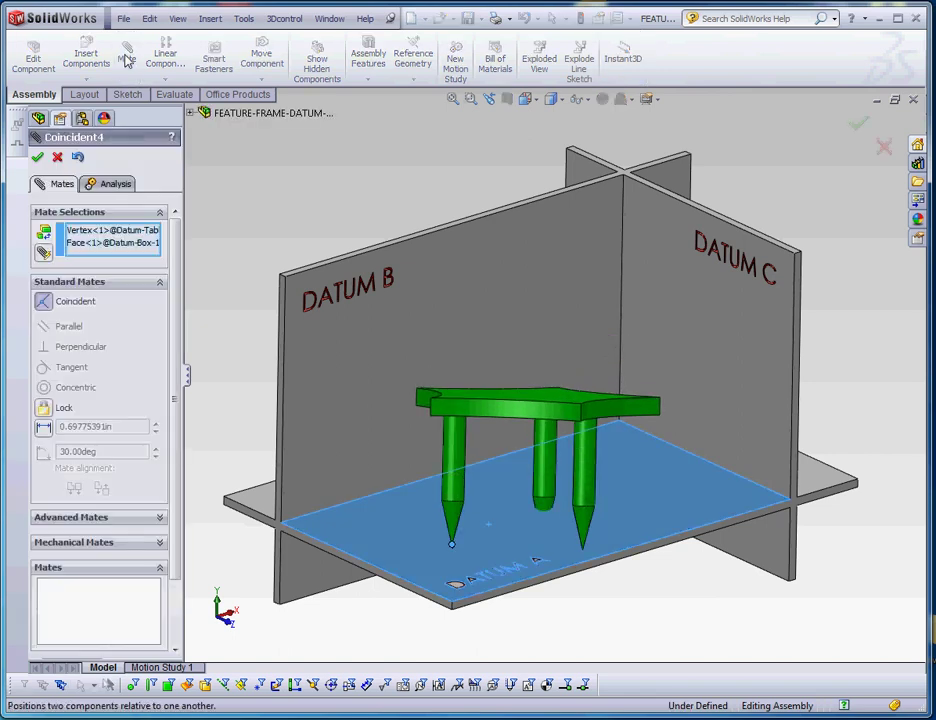
click(37, 157)
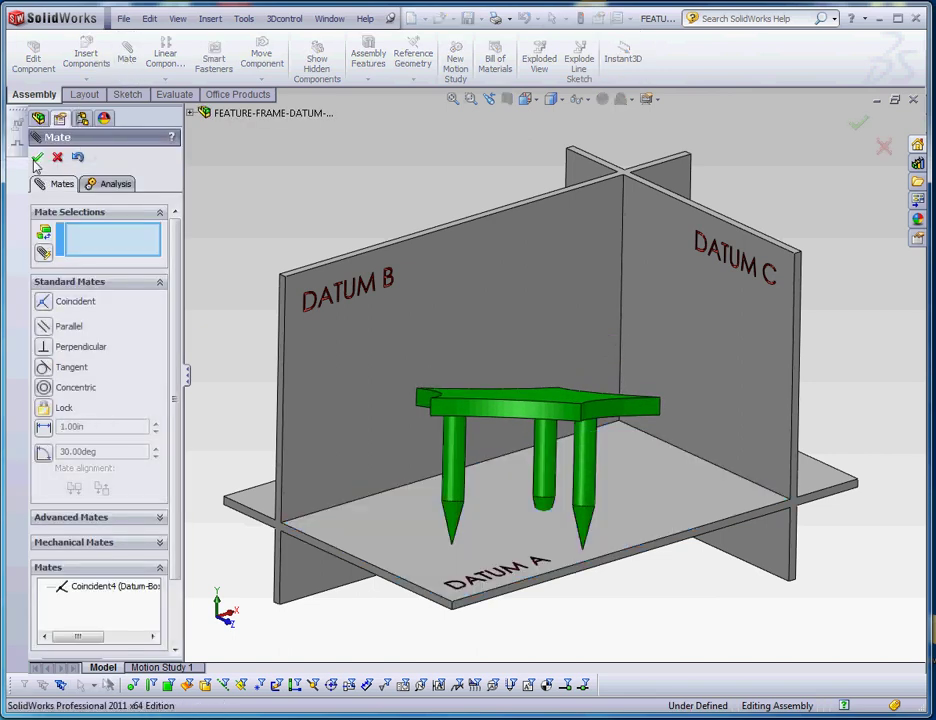
click(37, 157)
right_drag(551, 418, 543, 389)
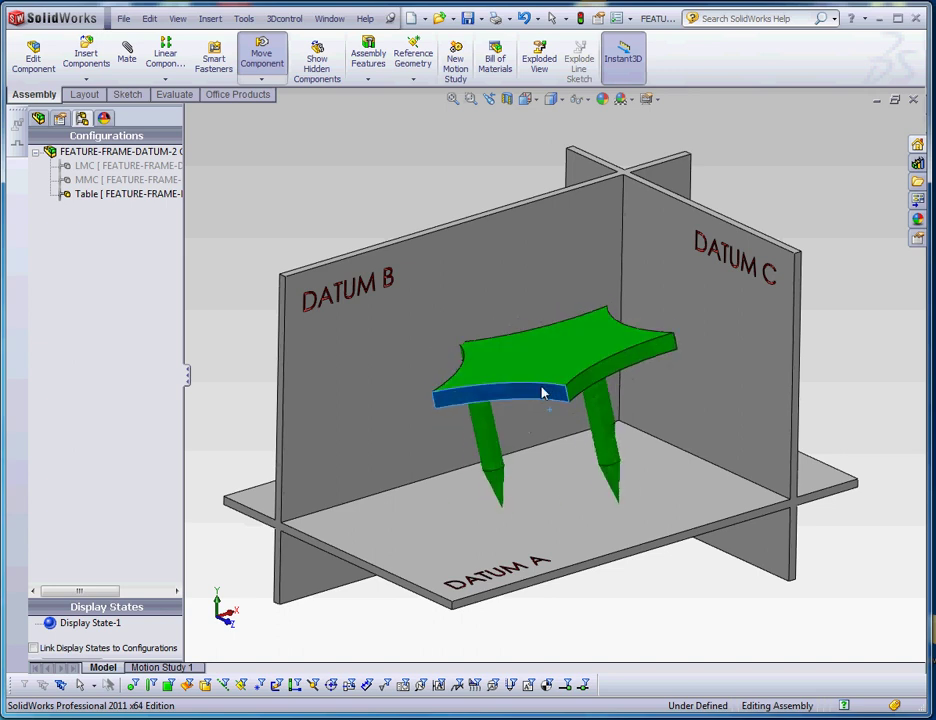
click(585, 618)
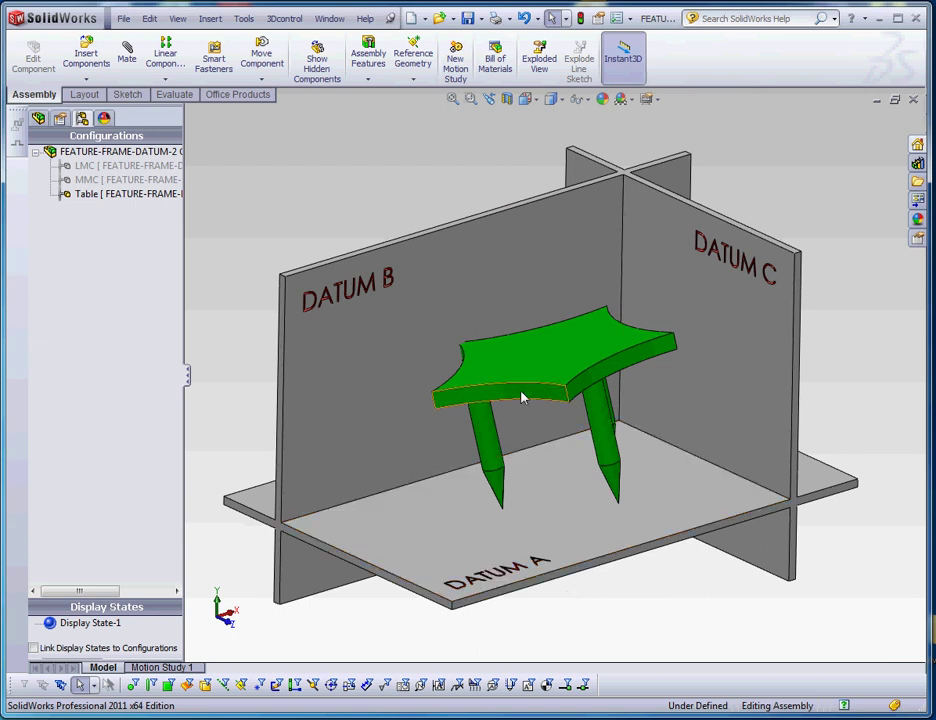
Mate a second leg tip coincident to the Datum A floor and reposition the table to test it
middle_drag(646, 570, 669, 572)
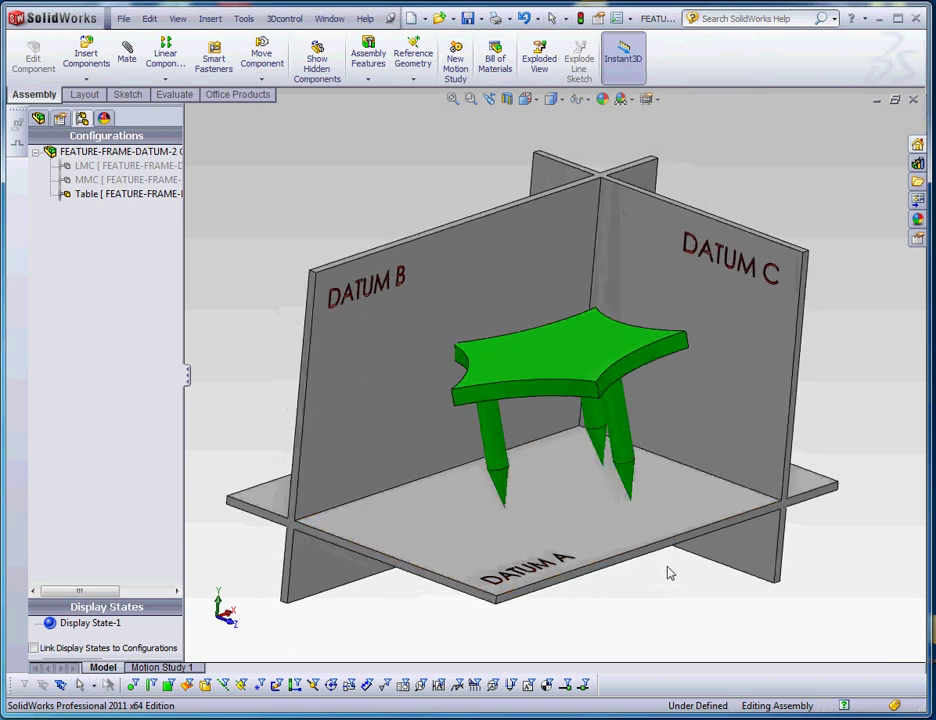
scroll(600, 470, down, 4)
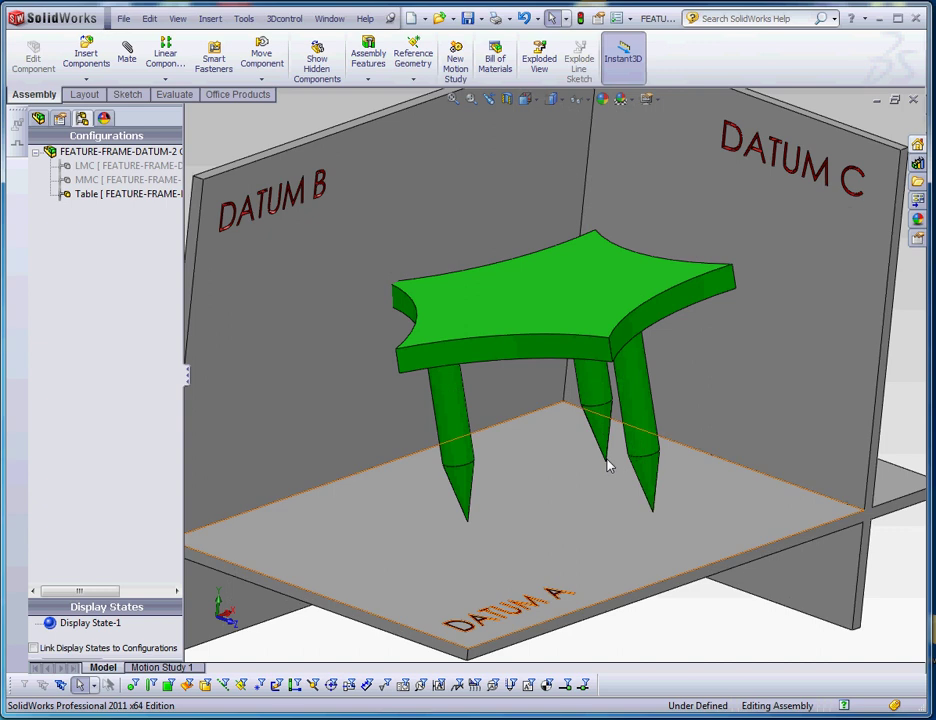
click(590, 503)
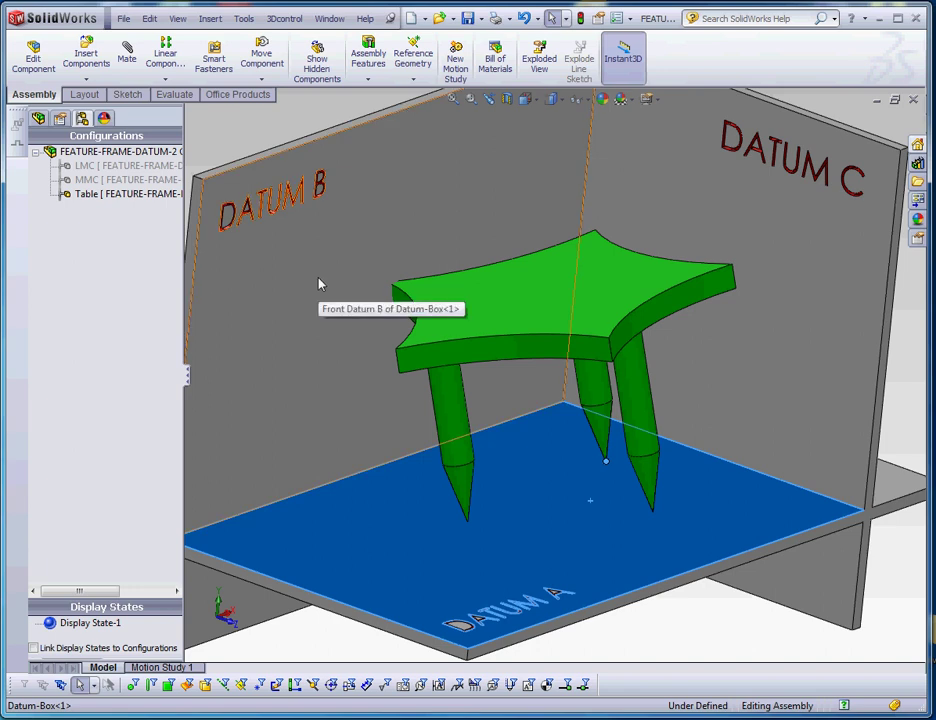
click(127, 52)
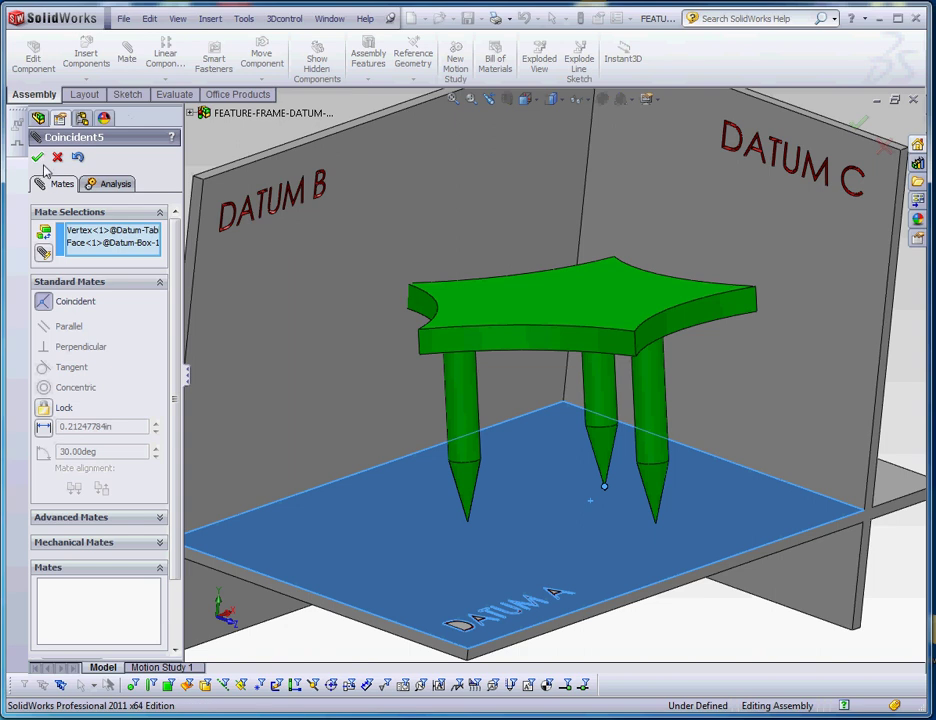
click(38, 157)
click(38, 157)
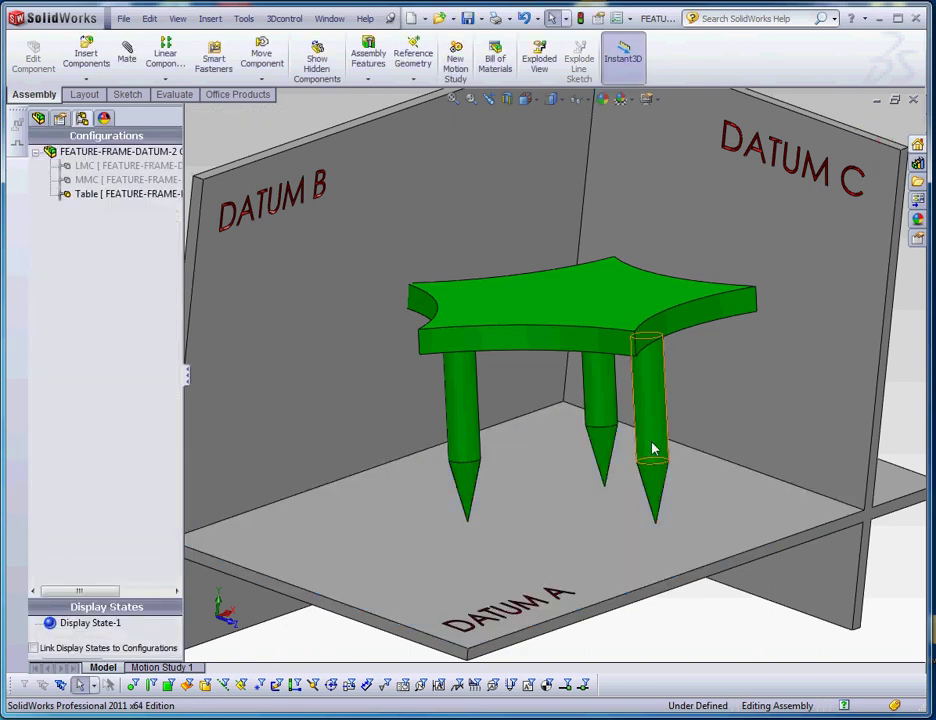
drag(656, 434, 576, 445)
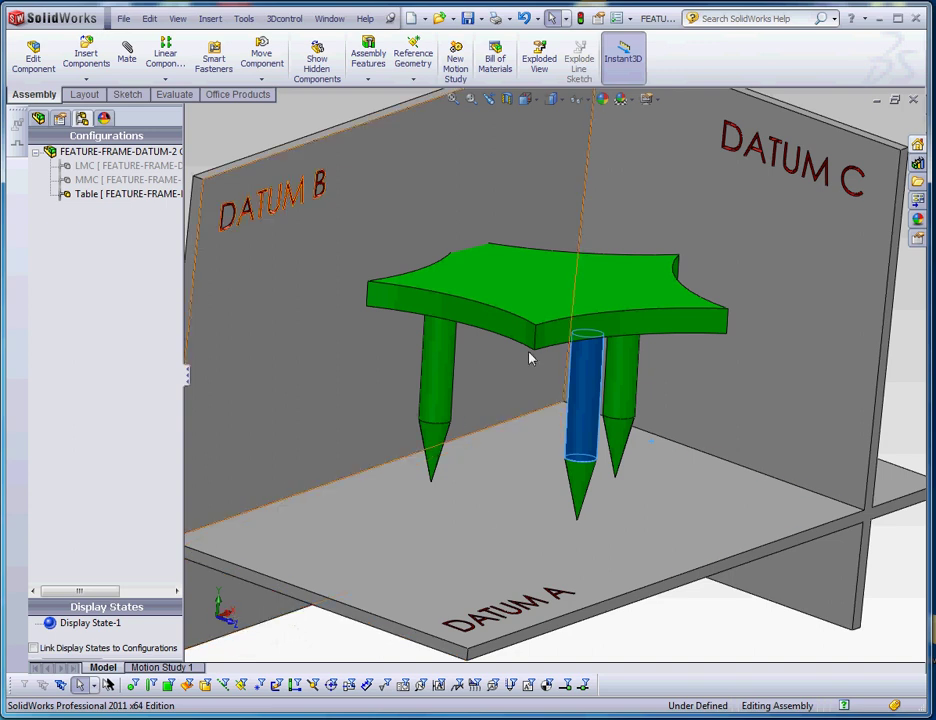
drag(593, 414, 624, 444)
click(751, 645)
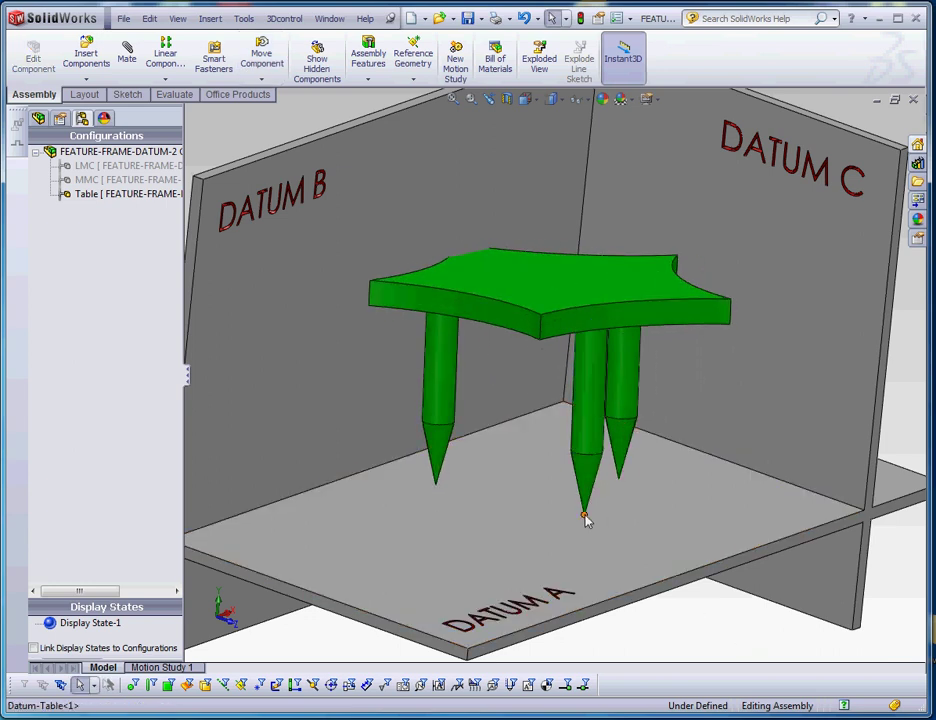
Mate the third leg tip coincident to Datum A and tilt the table to check
click(553, 536)
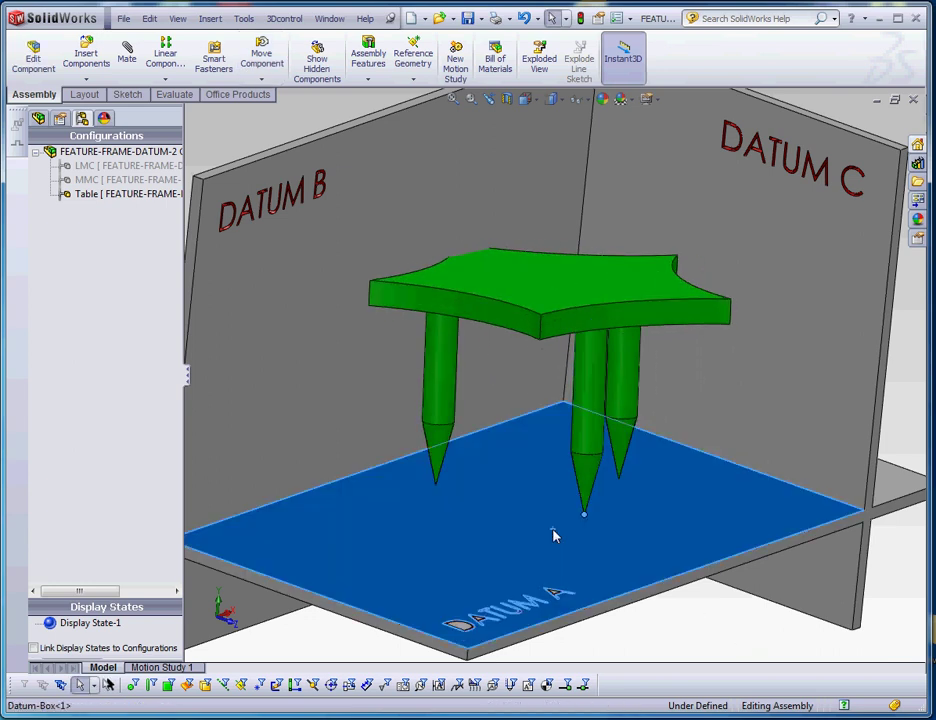
click(128, 57)
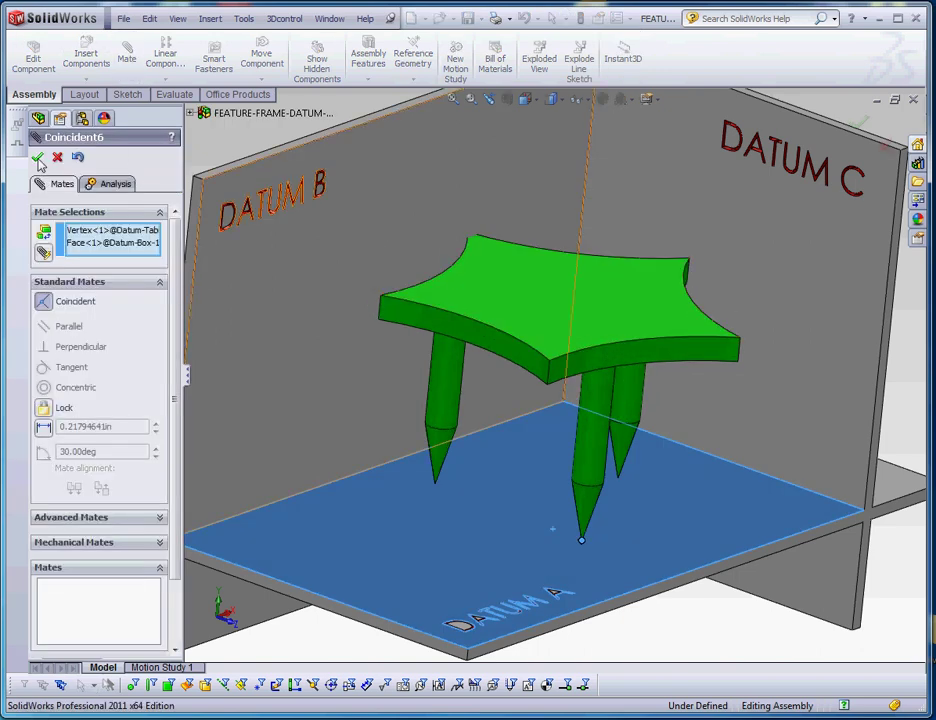
click(38, 158)
drag(538, 325, 505, 320)
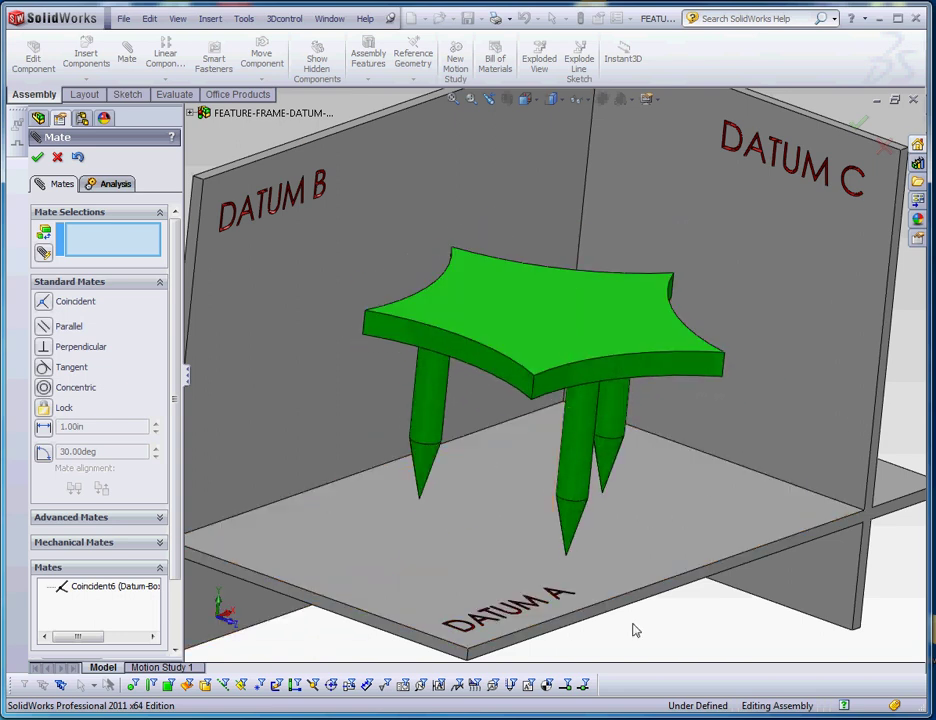
Mate one tabletop corner coincident to the Datum B face (Coincident7) and test the movement
key(f)
drag(597, 355, 615, 366)
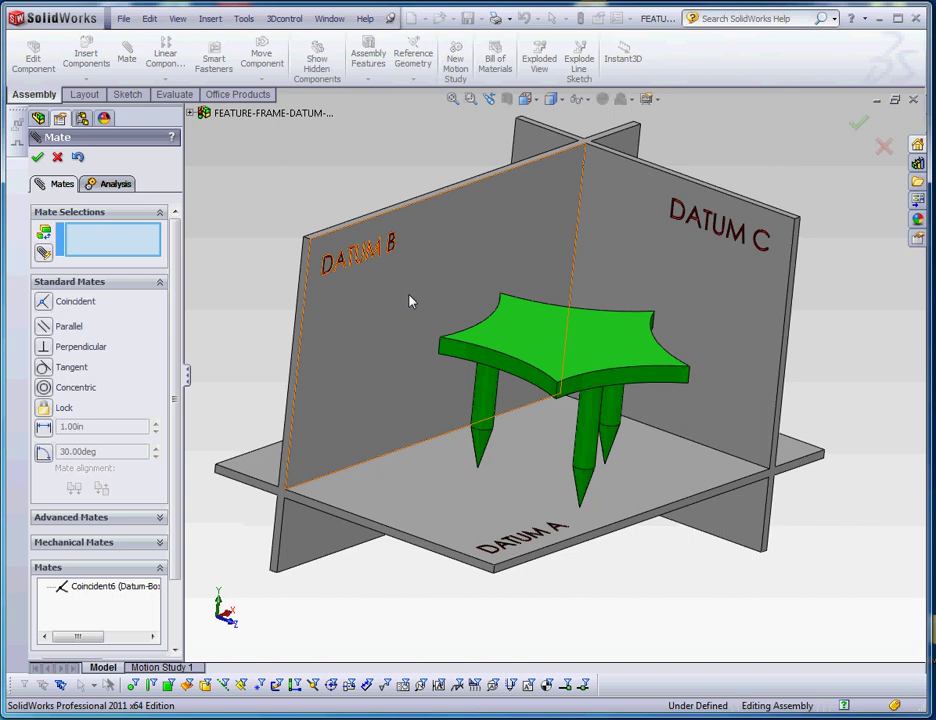
scroll(448, 346, down, 2)
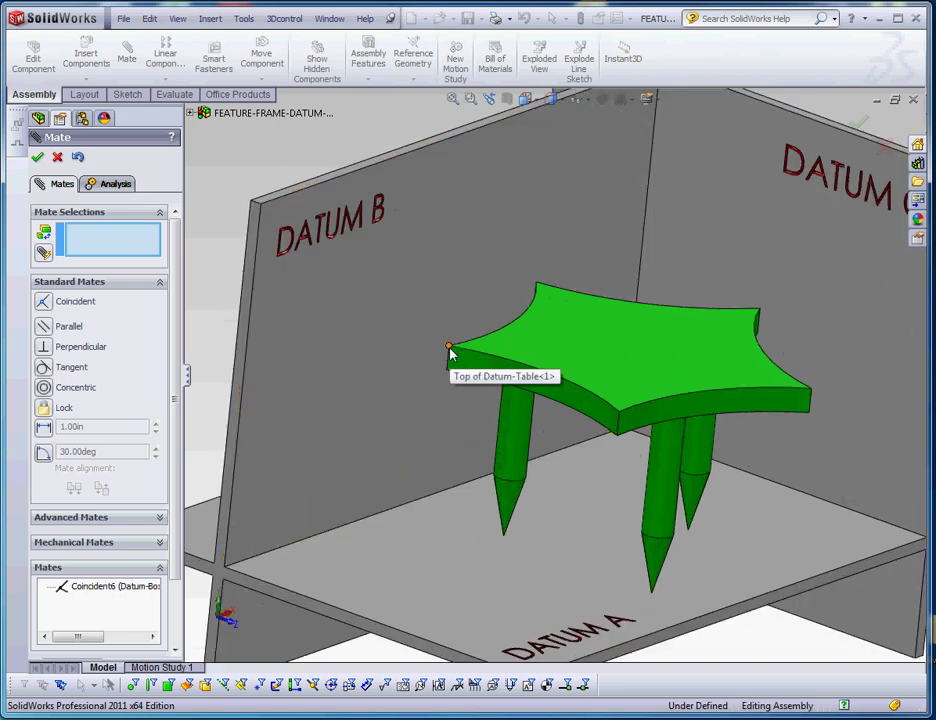
click(448, 347)
click(395, 388)
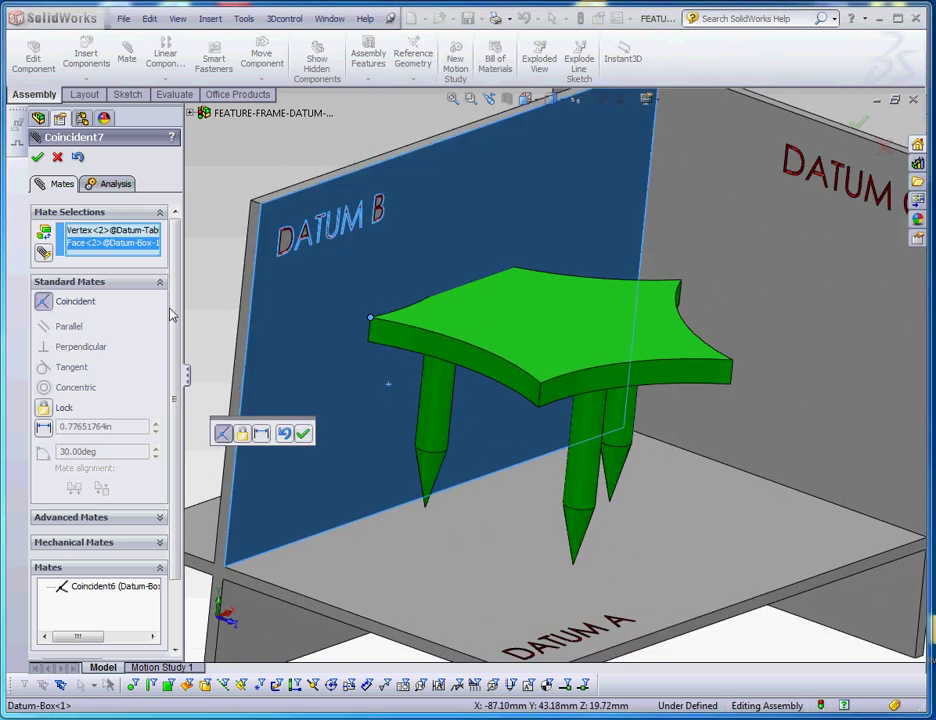
click(37, 157)
drag(668, 360, 632, 410)
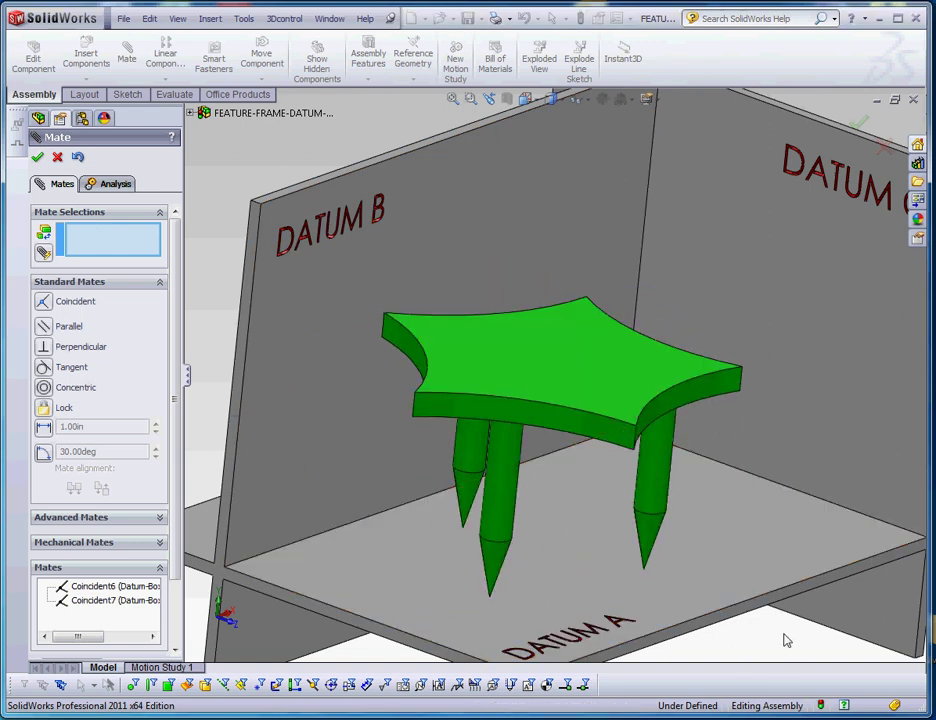
Mate a second tabletop corner coincident to Datum B (Coincident8) and finish mating
click(587, 300)
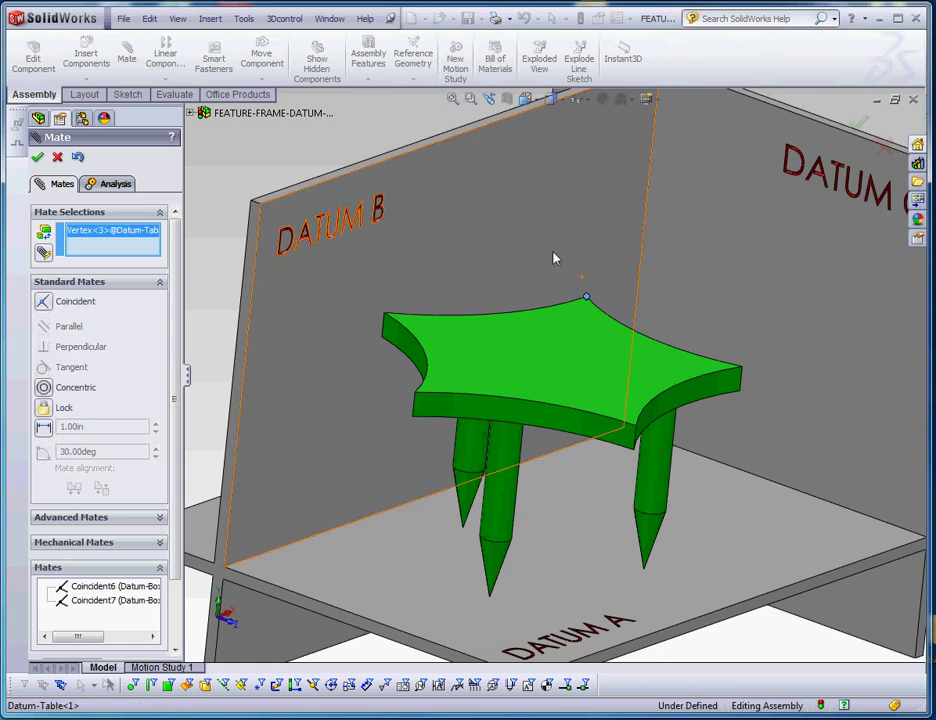
click(553, 255)
click(38, 158)
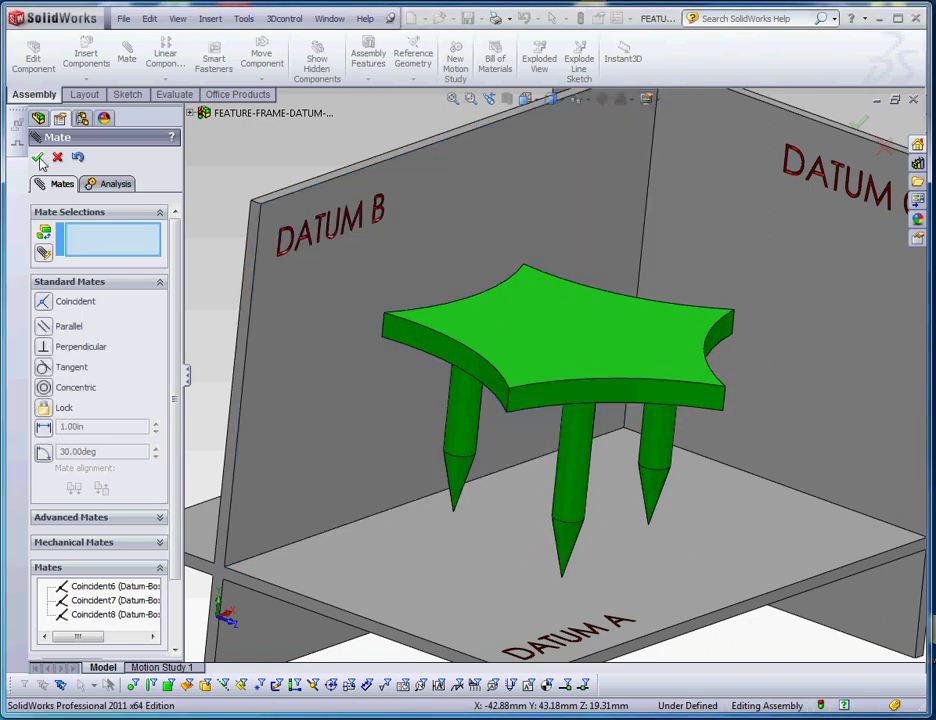
click(38, 158)
Mate a tabletop corner coincident to the Datum C face to fully define the table
key(f)
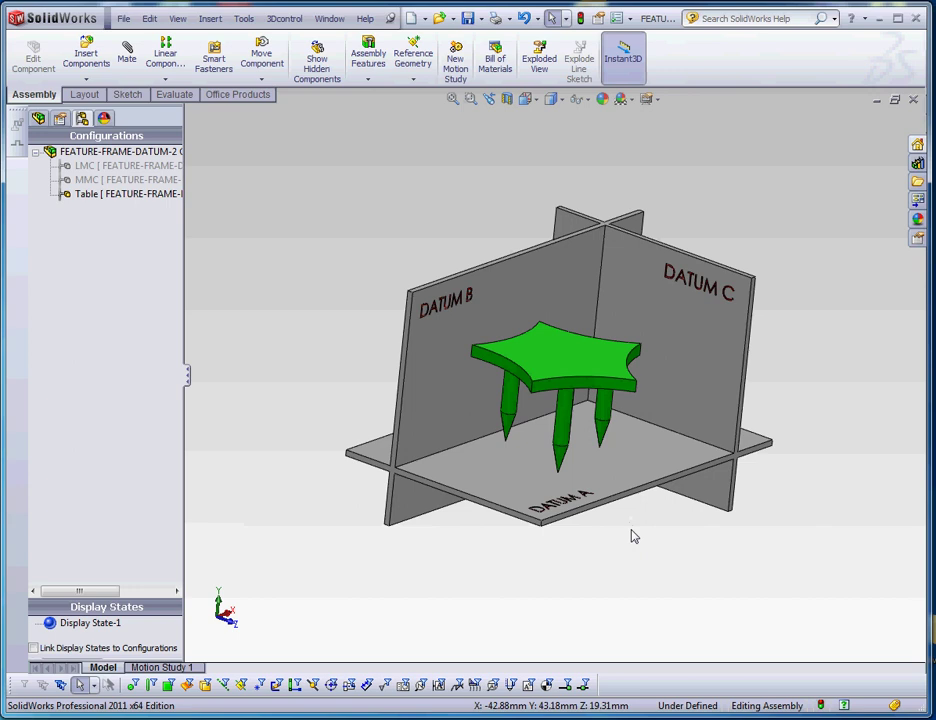
scroll(633, 535, down, 5)
scroll(606, 489, up, 5)
scroll(500, 283, down, 2)
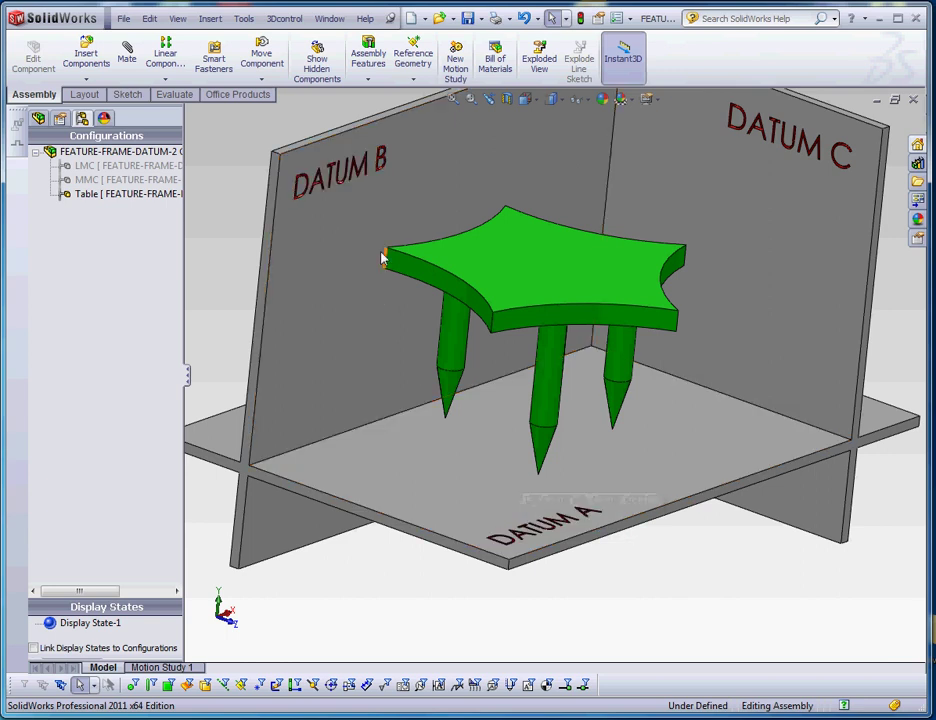
scroll(342, 233, up, 2)
scroll(342, 233, up, 1)
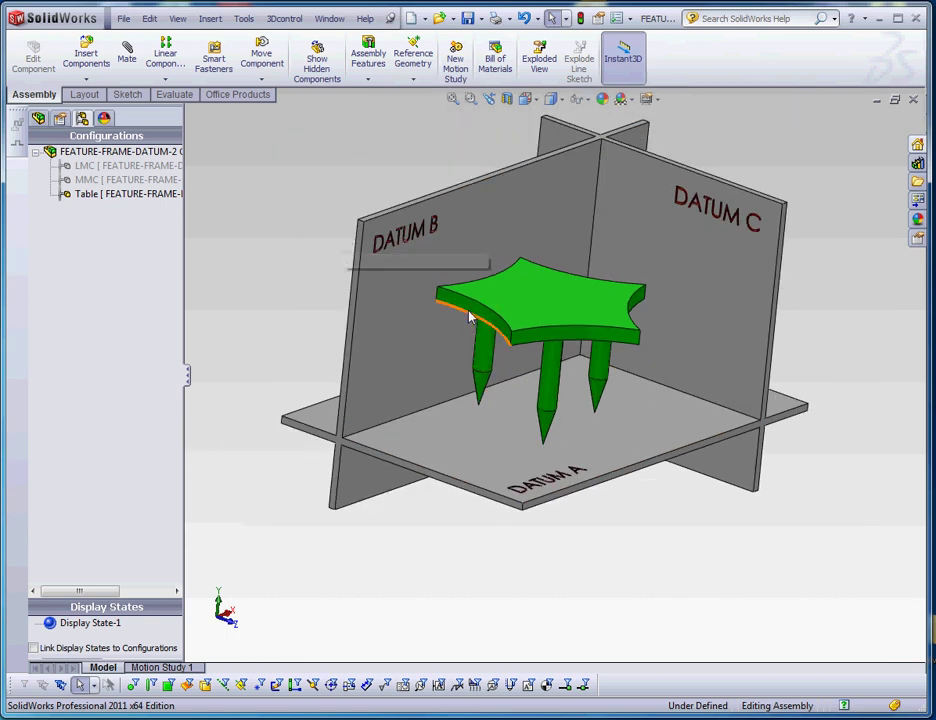
scroll(470, 313, down, 3)
scroll(622, 439, up, 4)
scroll(724, 337, down, 1)
scroll(724, 337, down, 4)
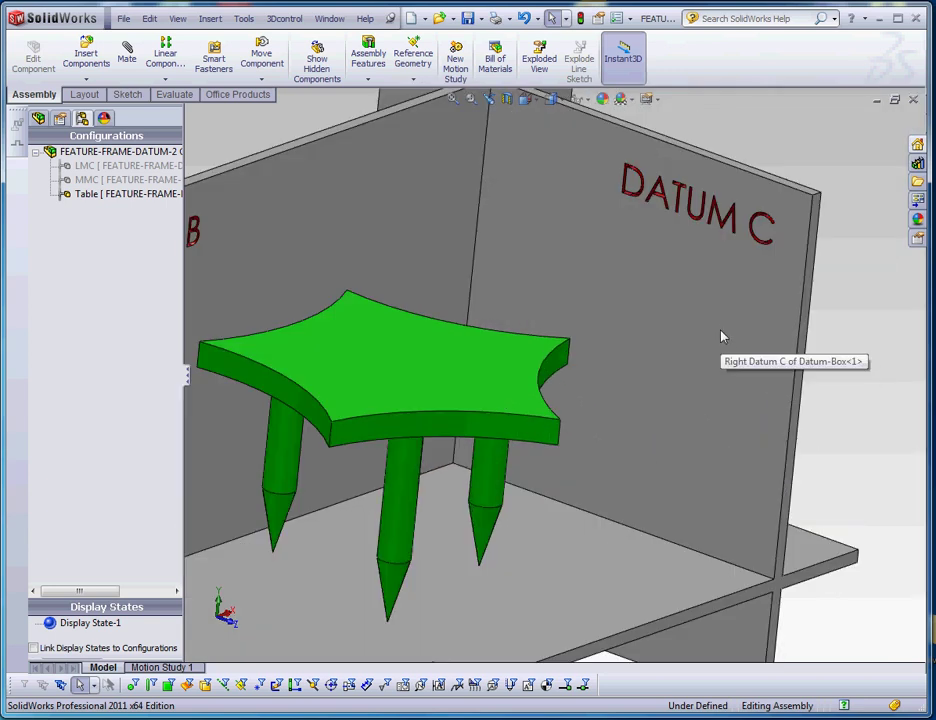
click(569, 340)
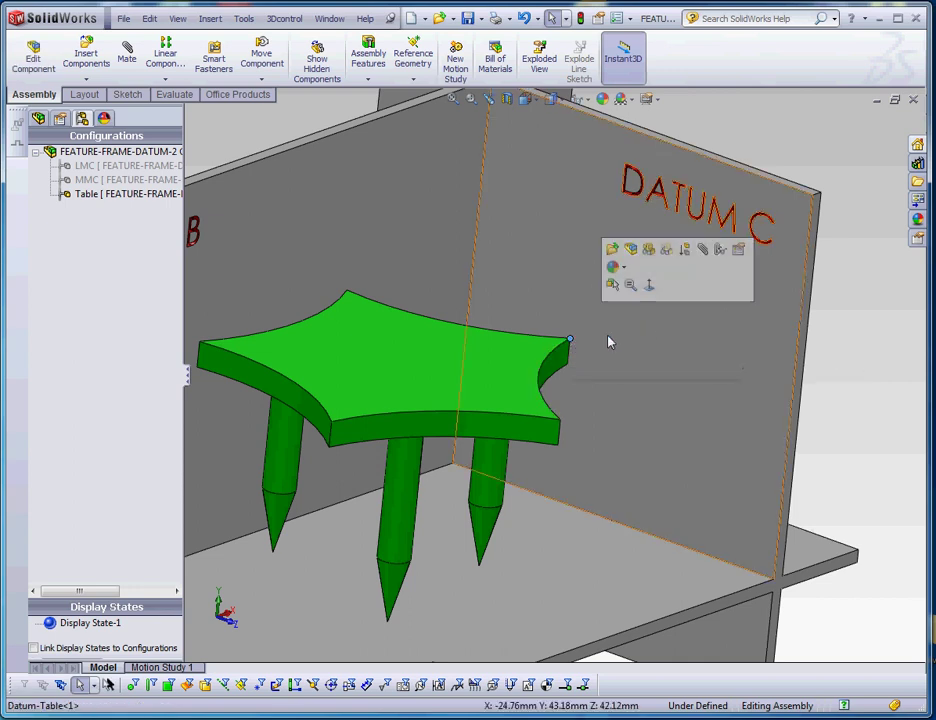
ctrl+click(661, 343)
click(127, 52)
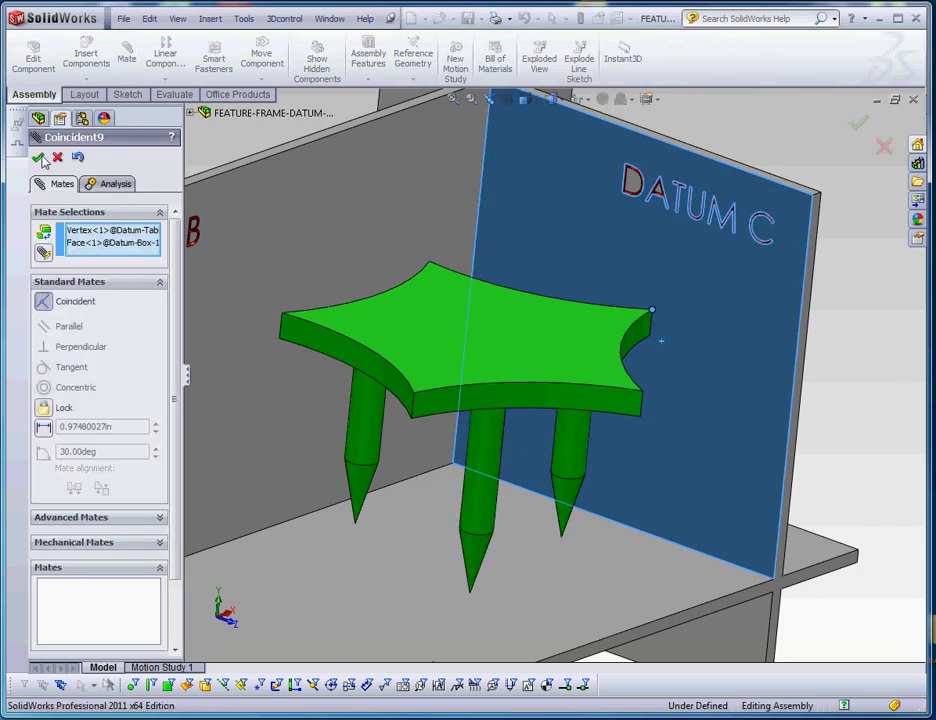
click(39, 158)
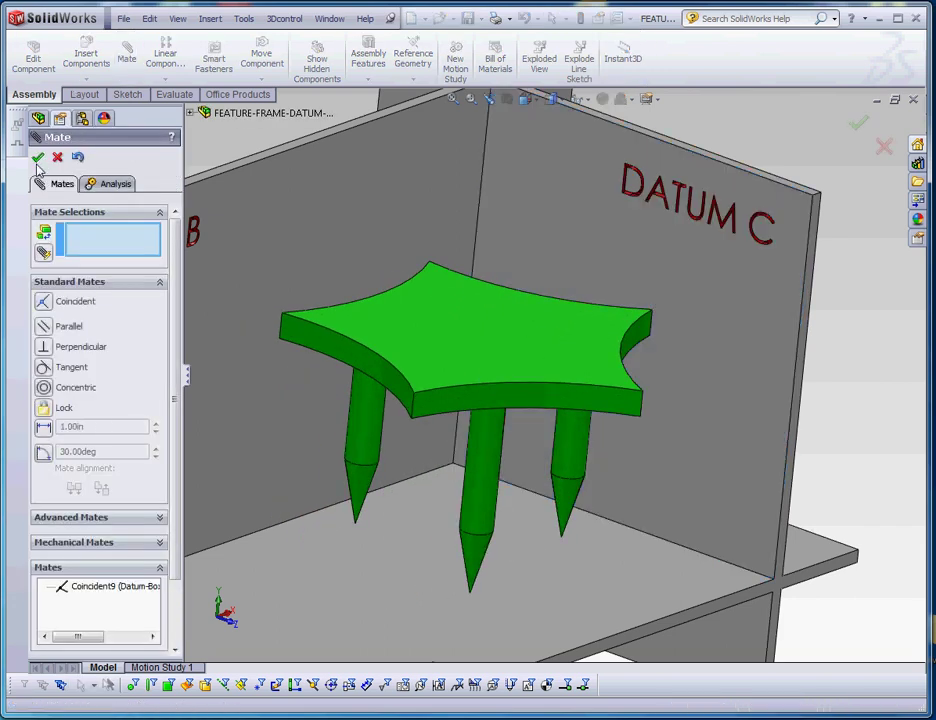
click(36, 158)
Confirm the table no longer moves, inspect its placement, then switch to the pin-and-block drawing
key(f)
click(512, 368)
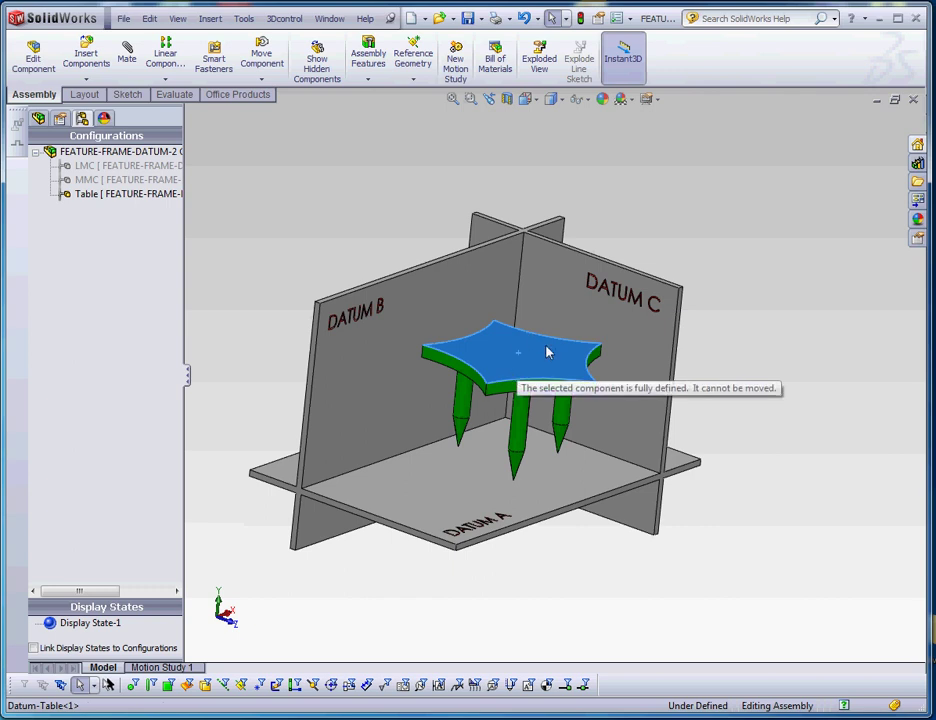
scroll(562, 372, up, 3)
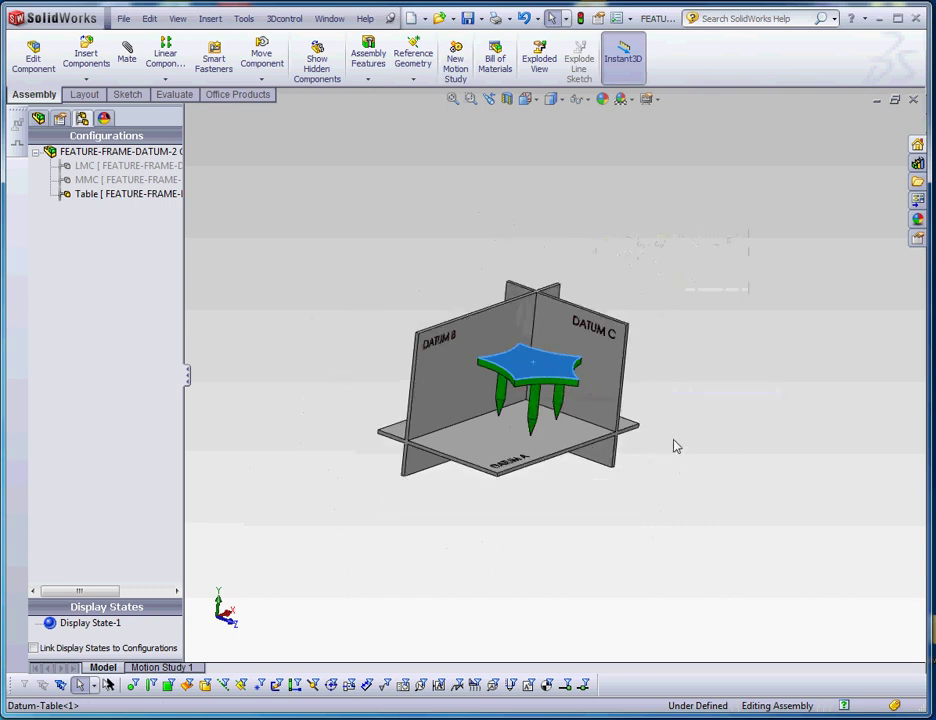
click(673, 445)
scroll(512, 336, down, 5)
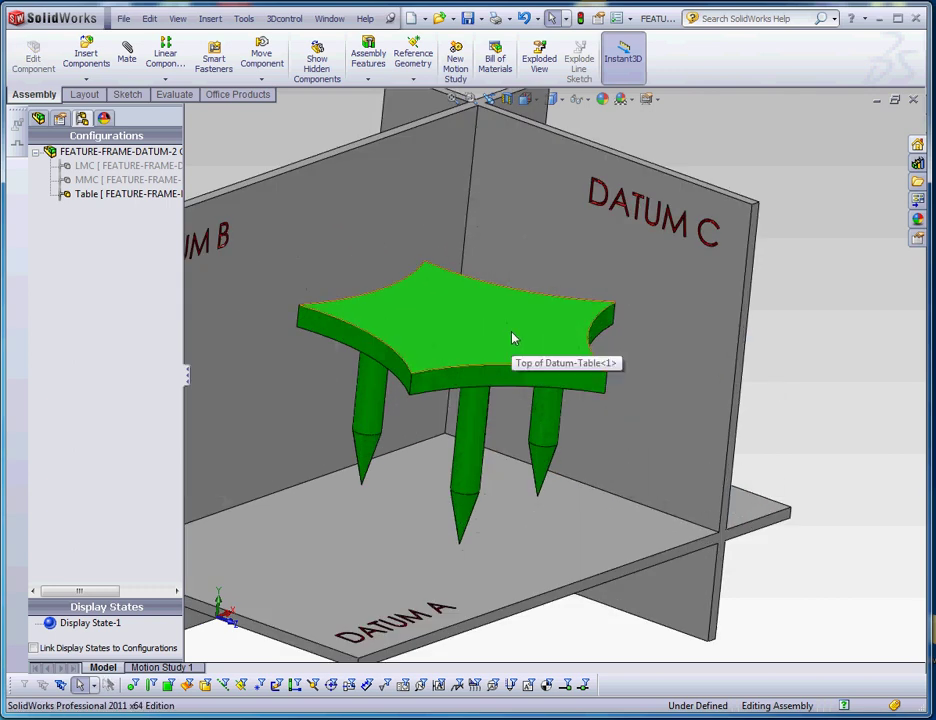
scroll(272, 315, up, 2)
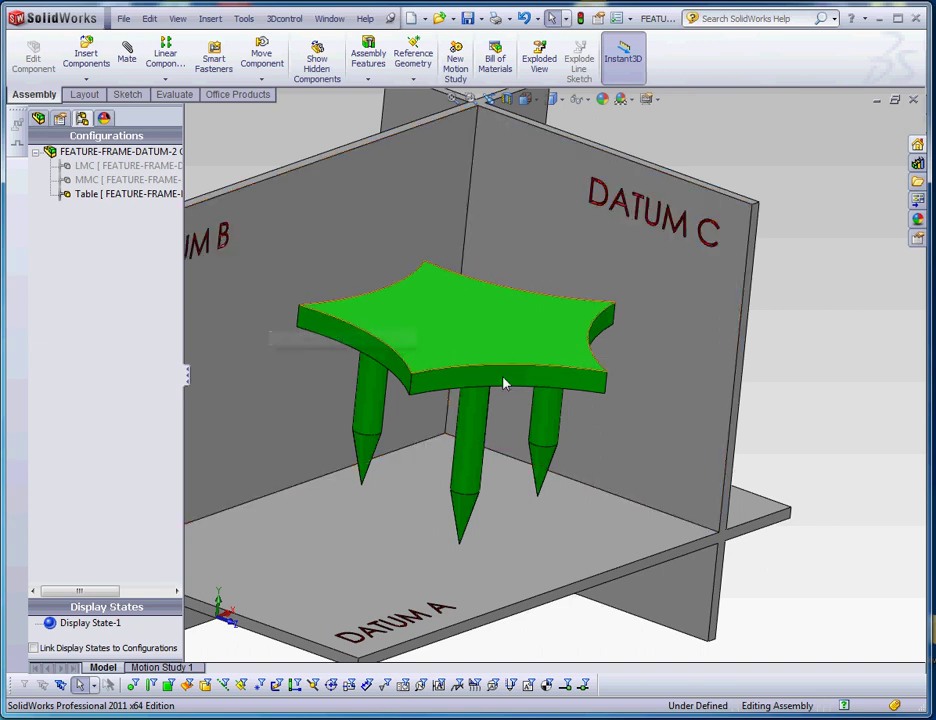
scroll(520, 386, up, 3)
middle_drag(585, 513, 577, 416)
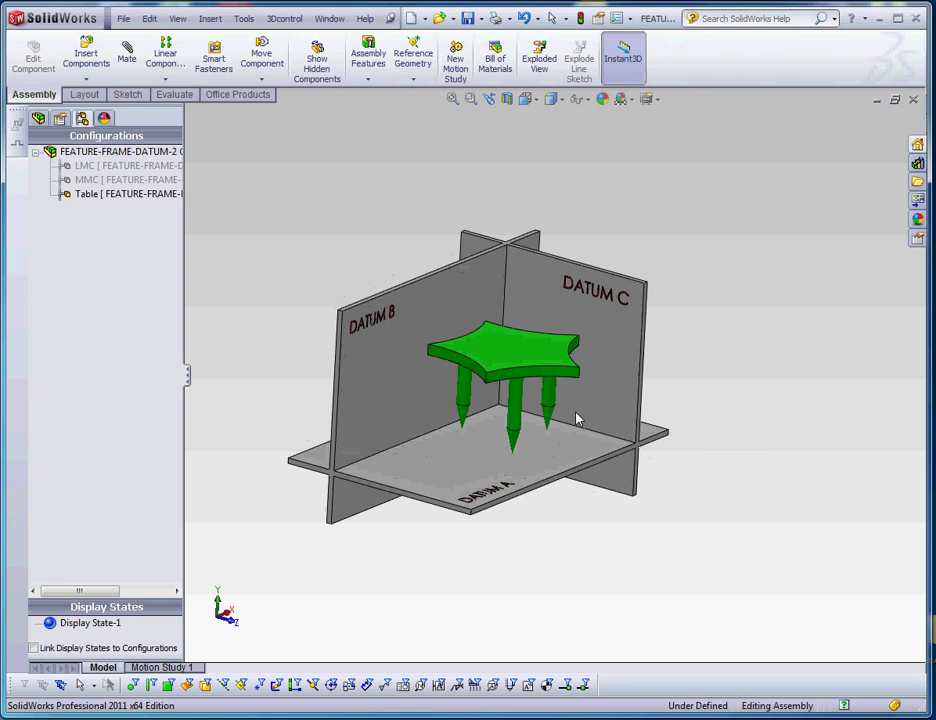
scroll(380, 292, down, 2)
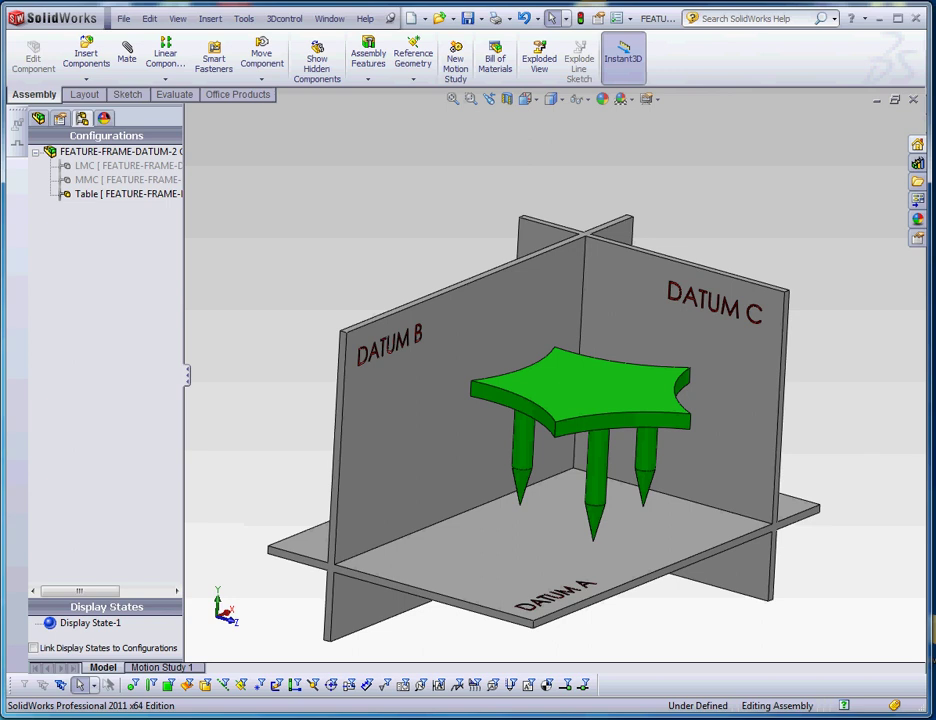
key(ctrl+Tab)
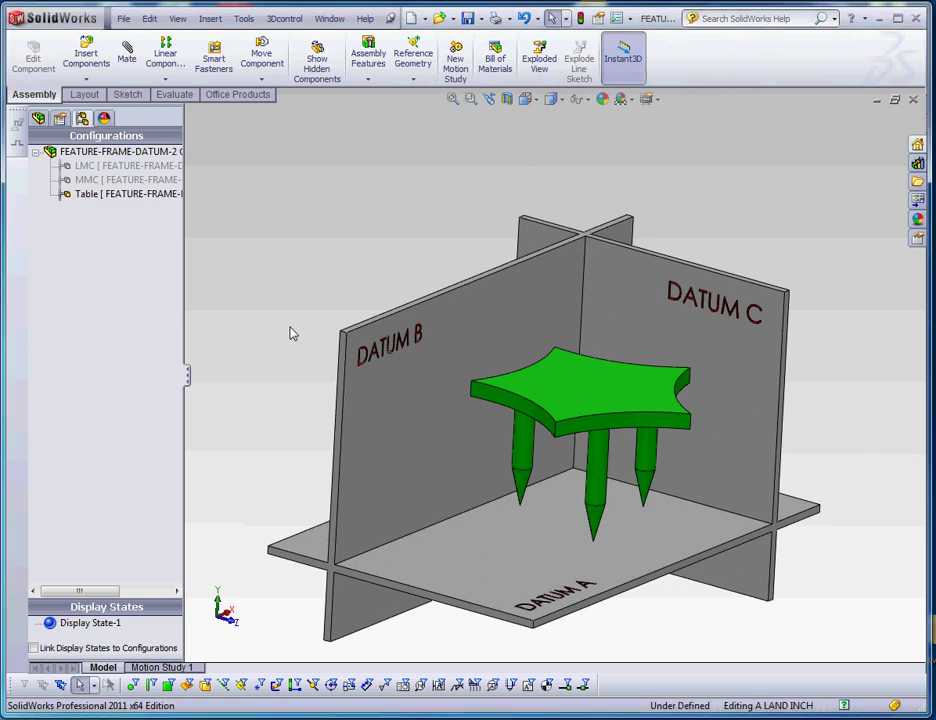
key(f)
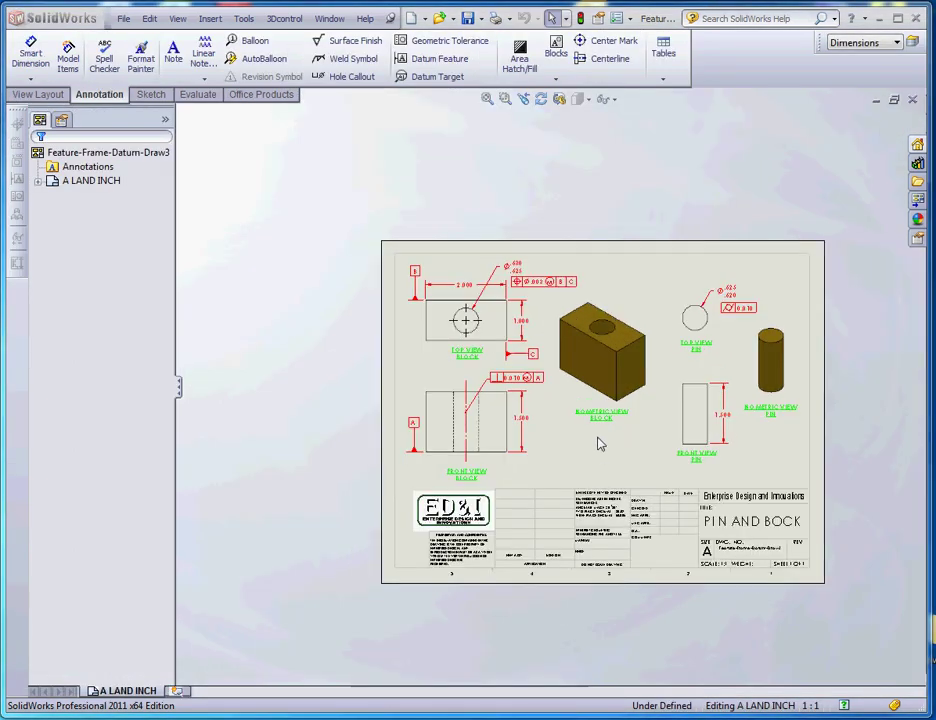
scroll(565, 325, down, 2)
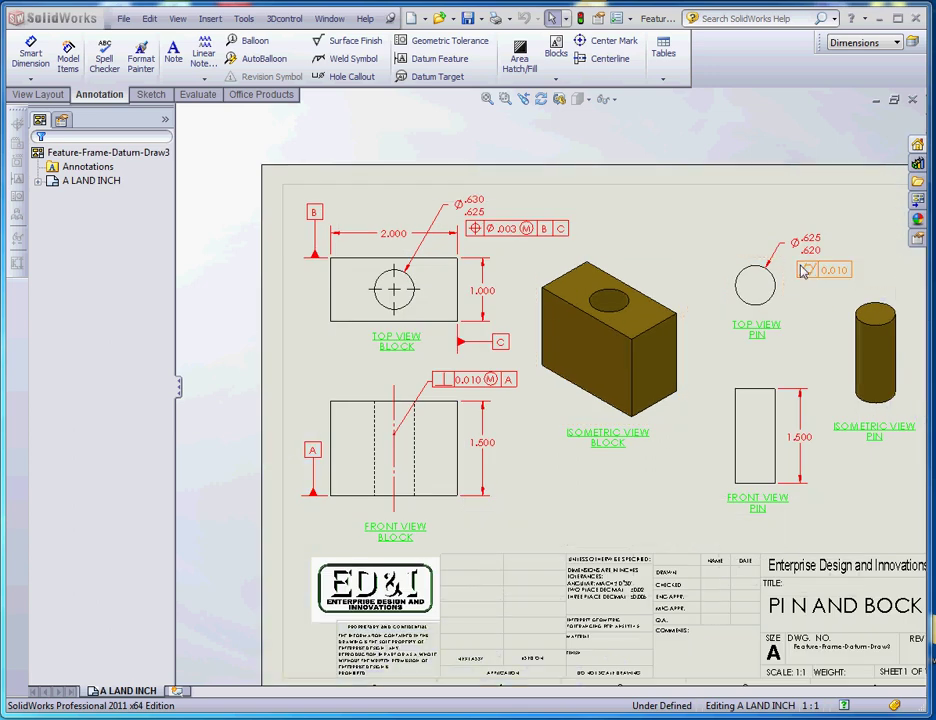
scroll(904, 214, down, 5)
scroll(720, 325, up, 3)
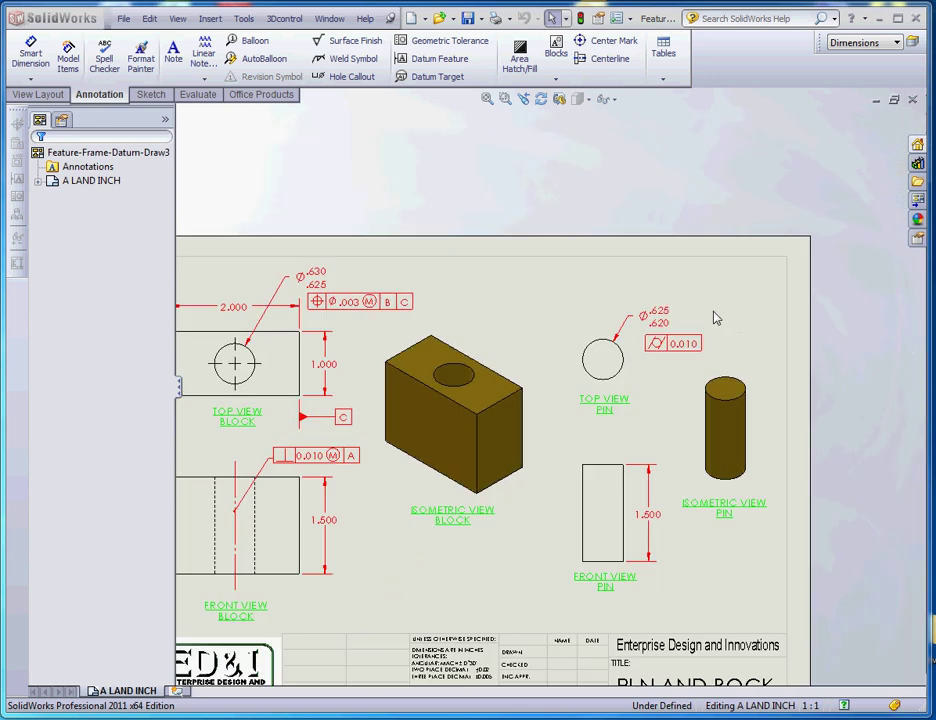
scroll(630, 362, down, 2)
scroll(650, 407, up, 2)
scroll(432, 443, up, 3)
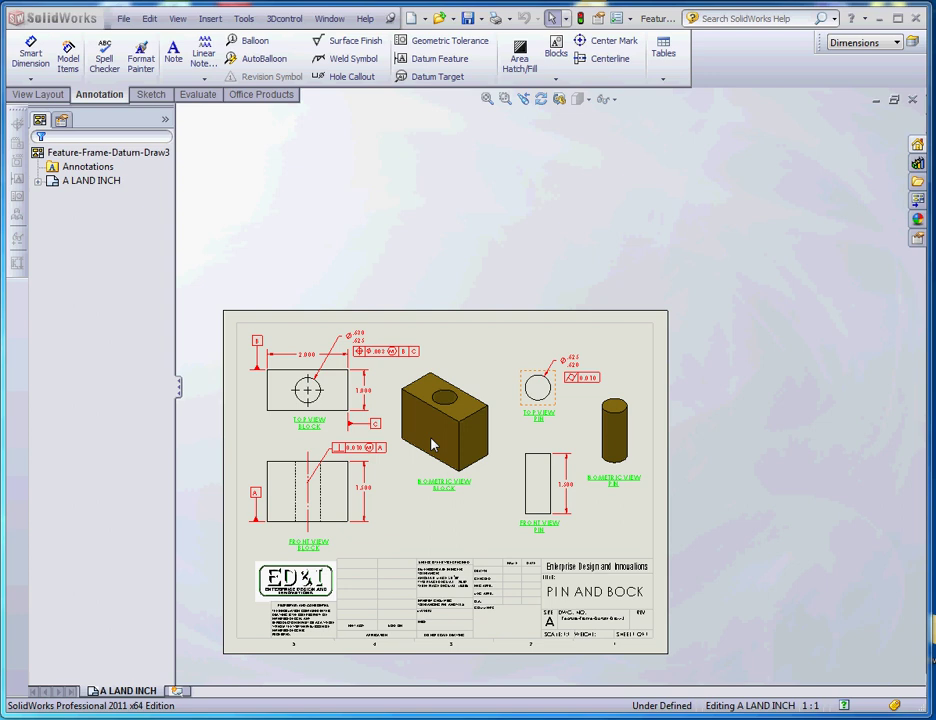
scroll(338, 476, down, 4)
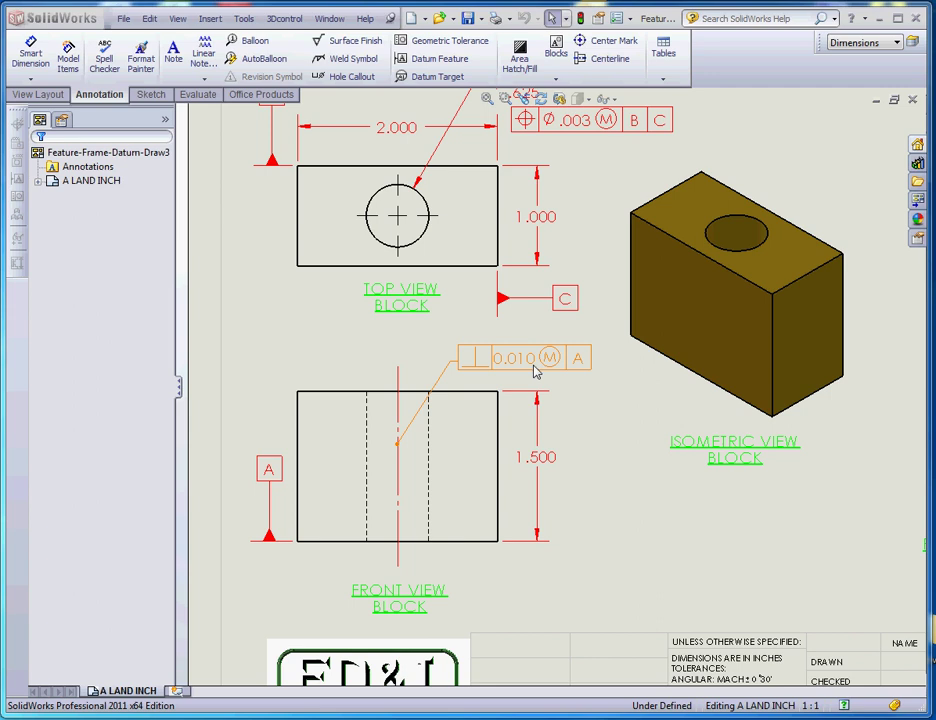
scroll(464, 378, down, 2)
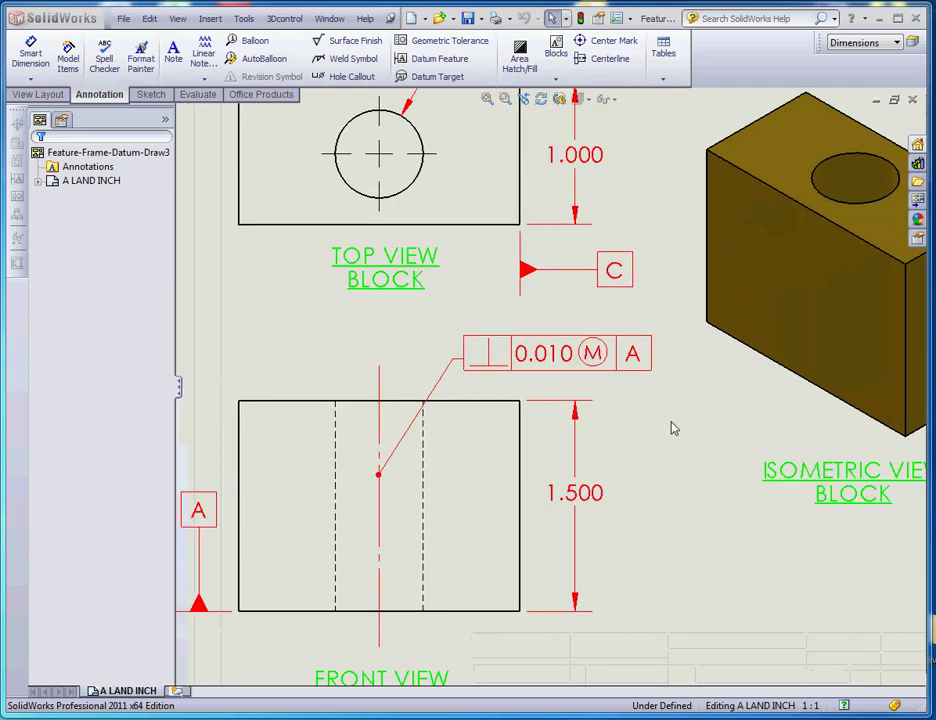
click(639, 420)
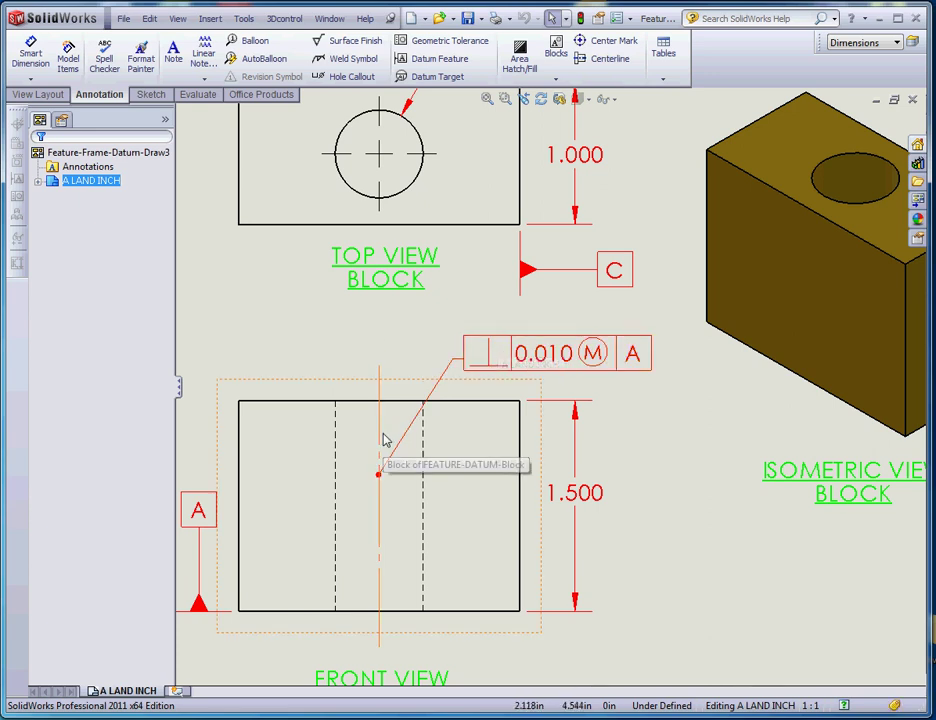
scroll(384, 441, up, 2)
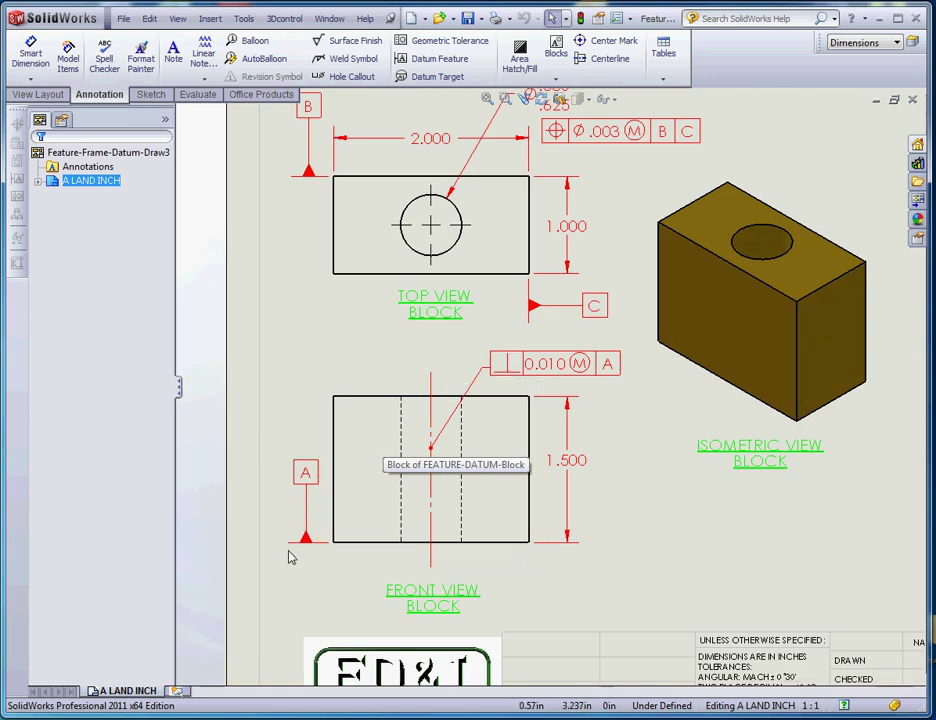
scroll(555, 378, down, 3)
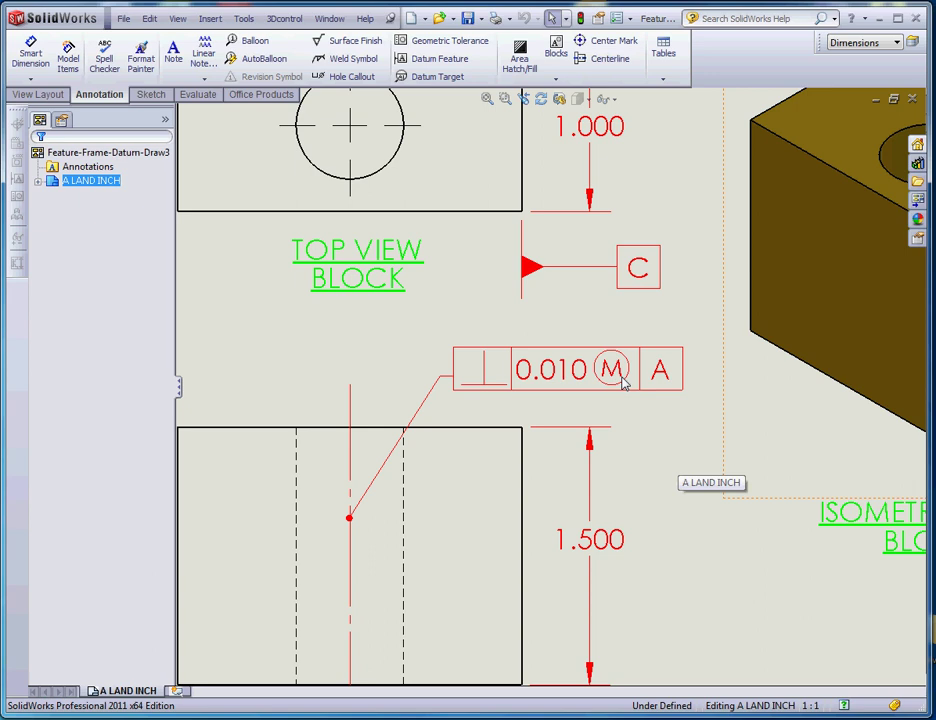
scroll(620, 385, up, 4)
scroll(610, 390, down, 2)
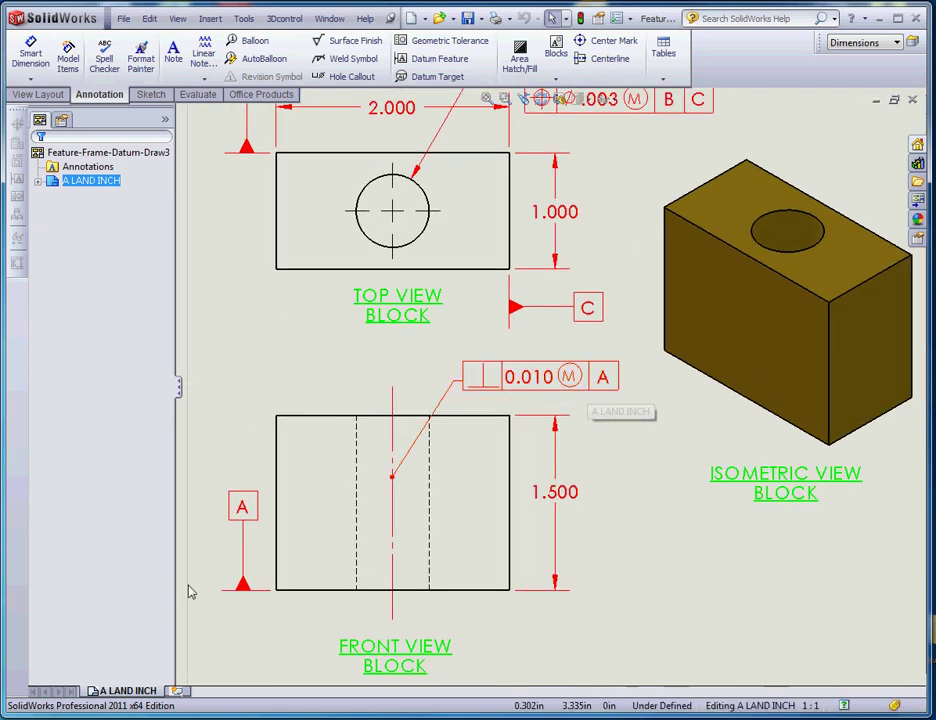
Replace the old datum A symbol with a new datum A beside the block's front view
click(246, 552)
key(Delete)
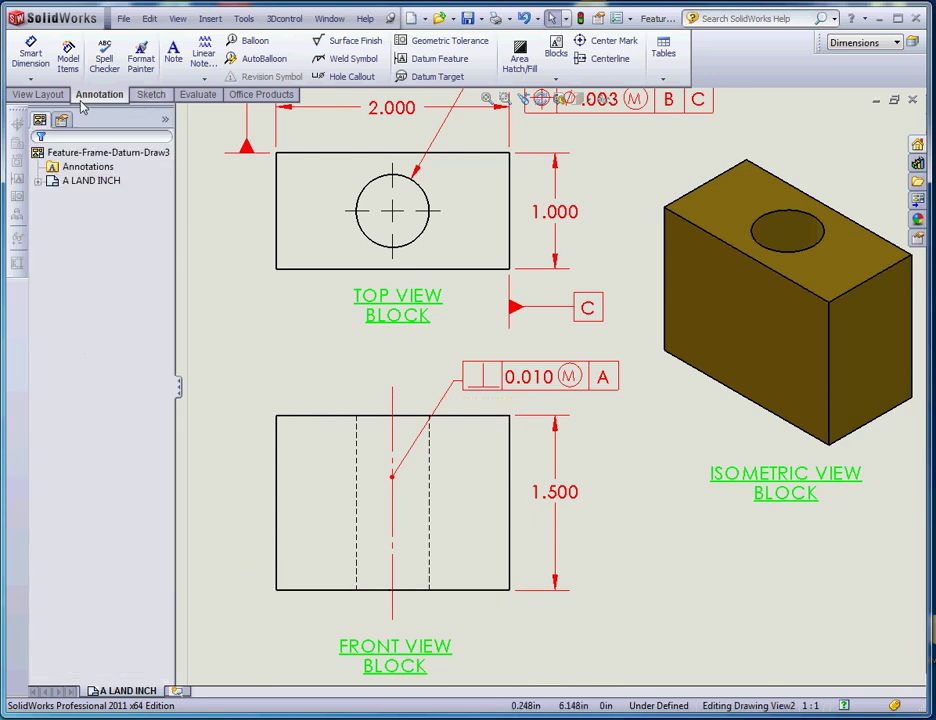
click(423, 60)
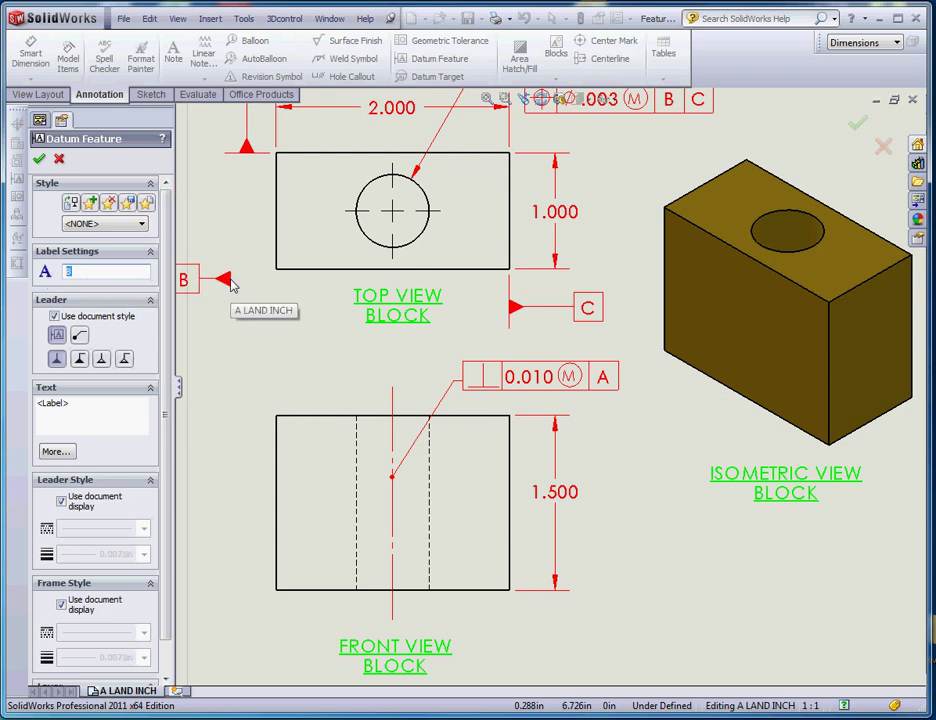
text(A)
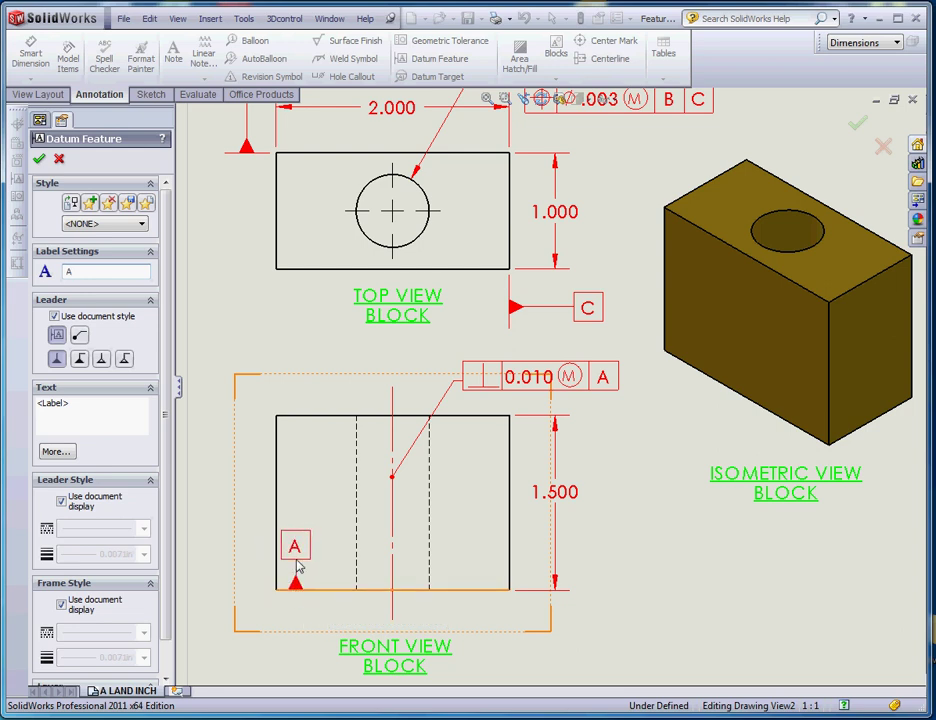
click(238, 540)
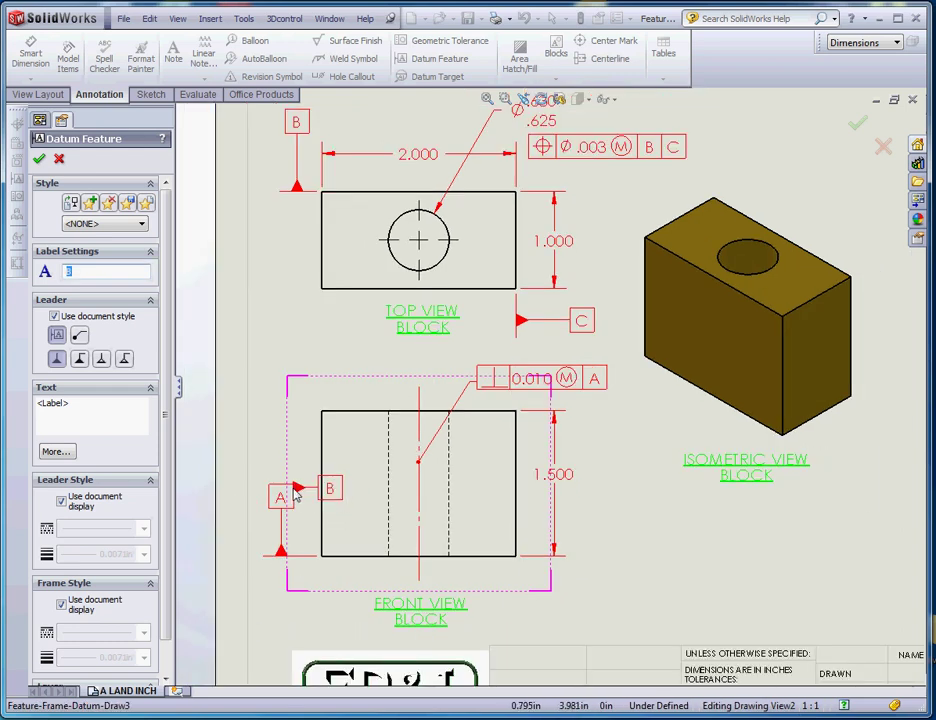
Cancel the unplaced extra datum B symbol
scroll(299, 494, up, 3)
scroll(345, 476, down, 5)
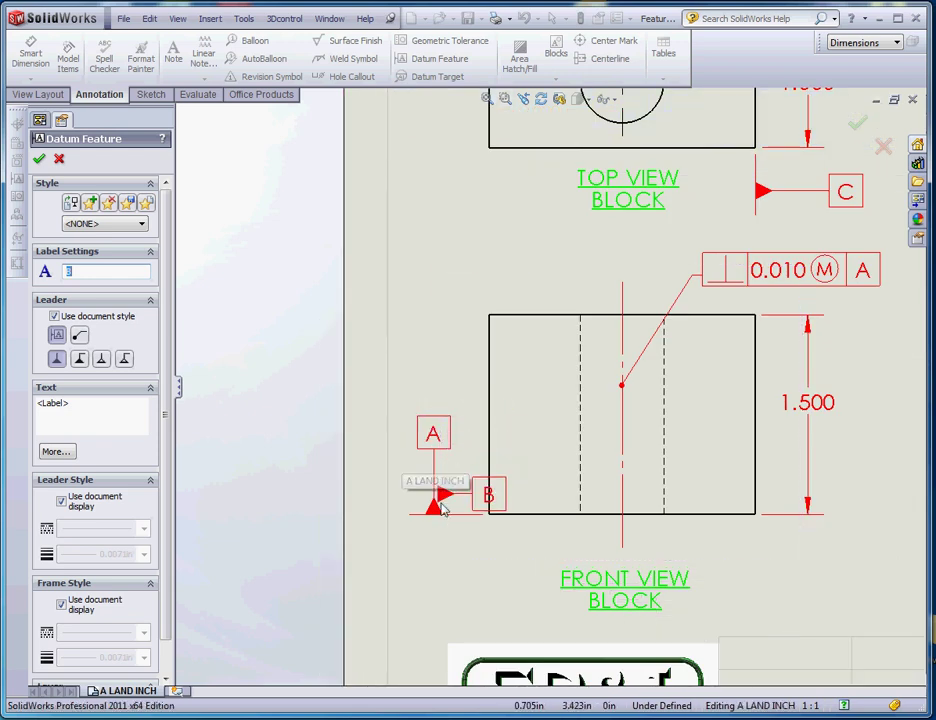
scroll(485, 500, up, 3)
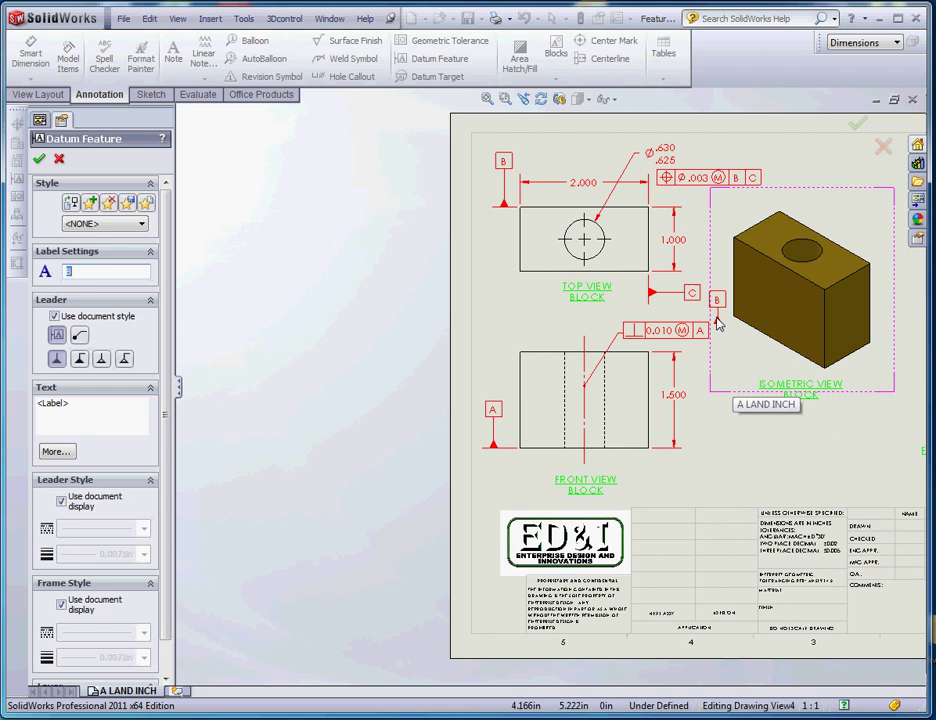
scroll(686, 275, down, 2)
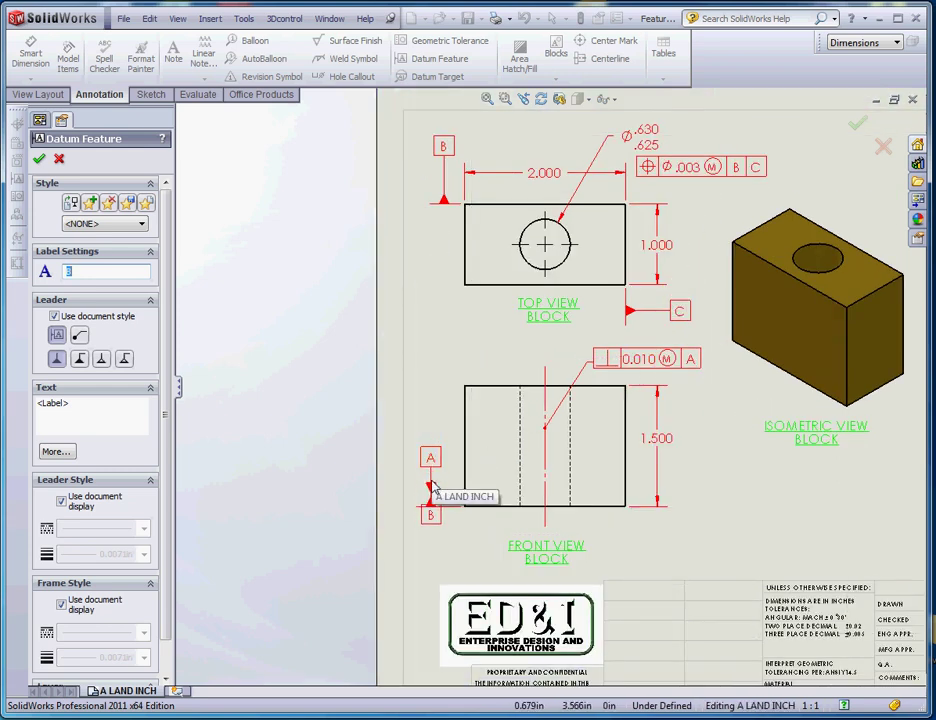
scroll(436, 492, up, 3)
scroll(478, 476, down, 3)
scroll(491, 450, down, 1)
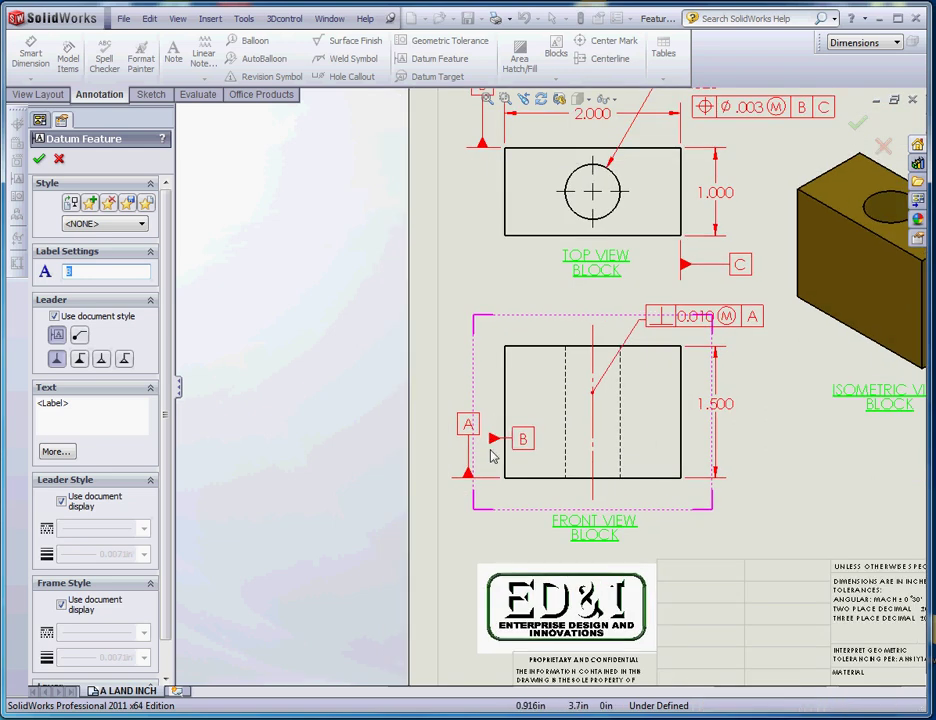
scroll(501, 439, up, 4)
scroll(491, 470, down, 4)
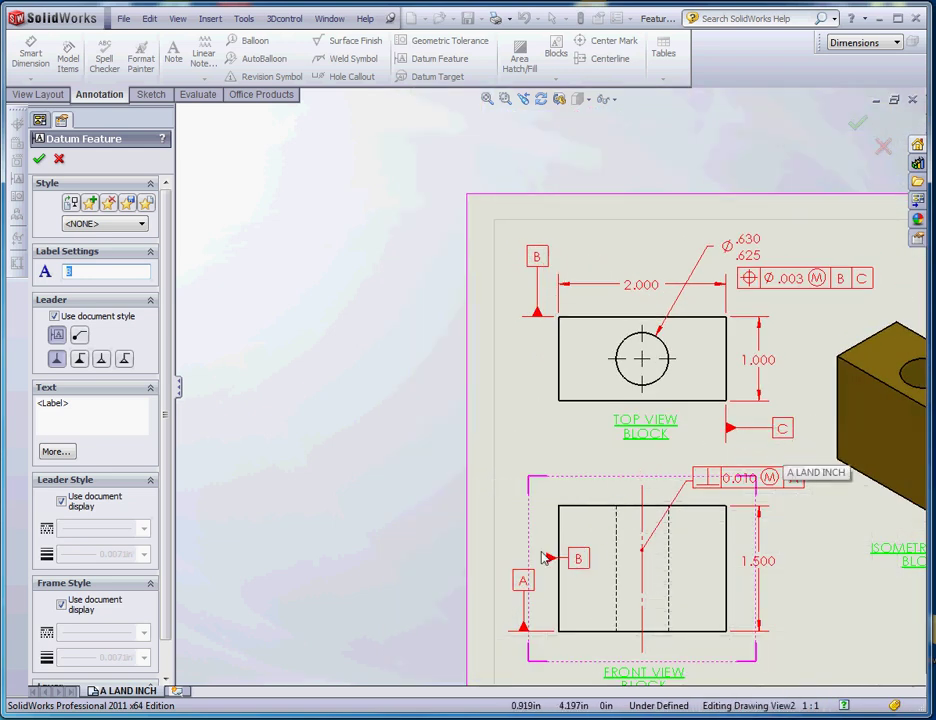
key(Escape)
scroll(635, 580, up, 3)
Delete the existing perpendicularity frame from the front view
scroll(568, 488, down, 4)
scroll(549, 489, down, 2)
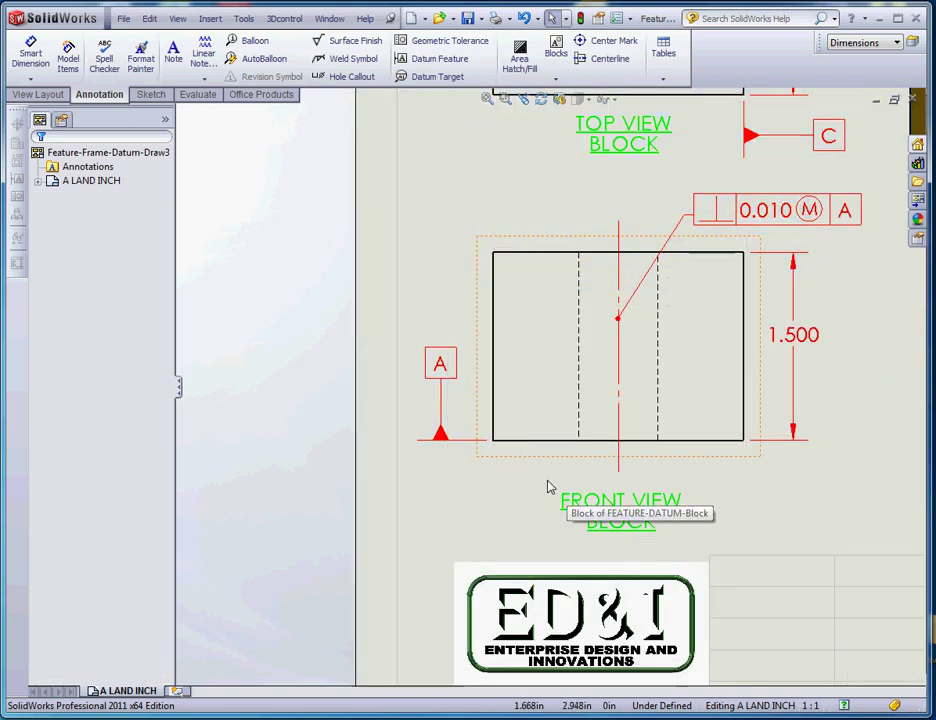
scroll(595, 323, up, 4)
scroll(681, 325, down, 3)
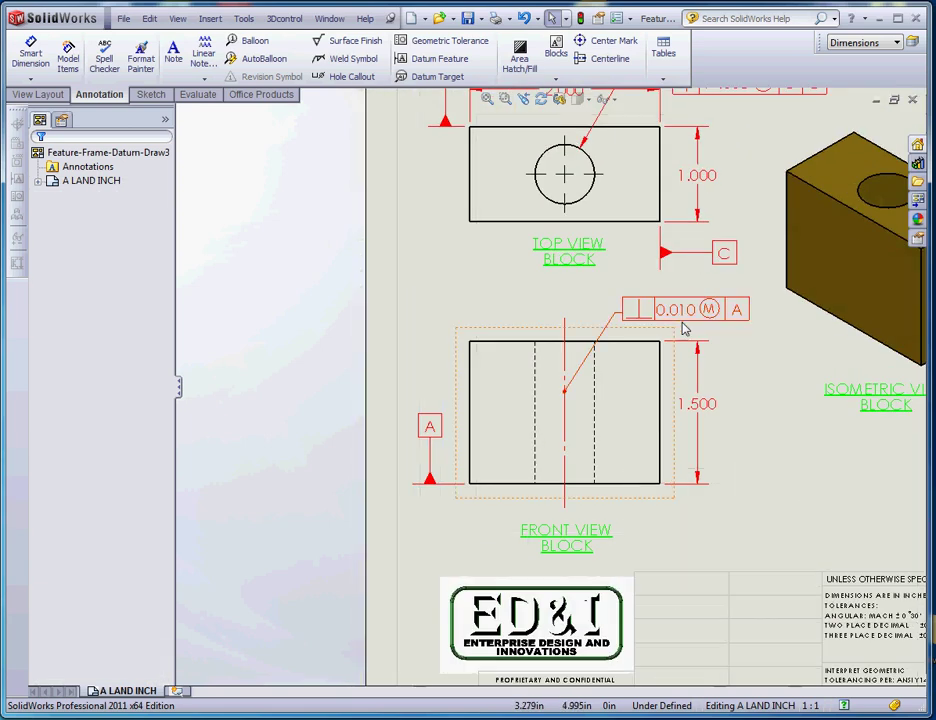
click(737, 328)
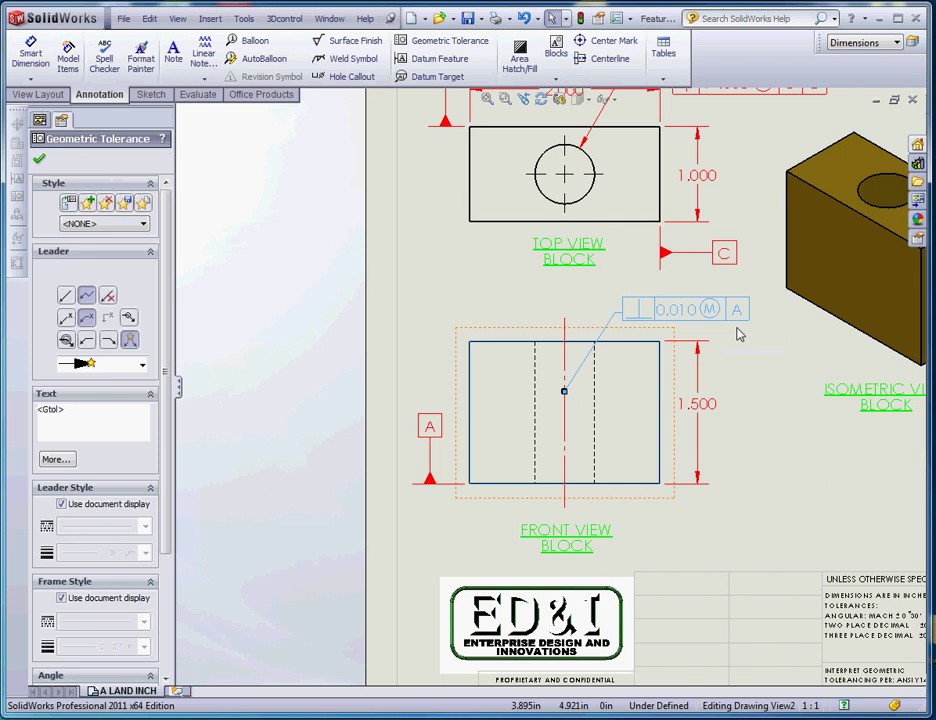
key(Delete)
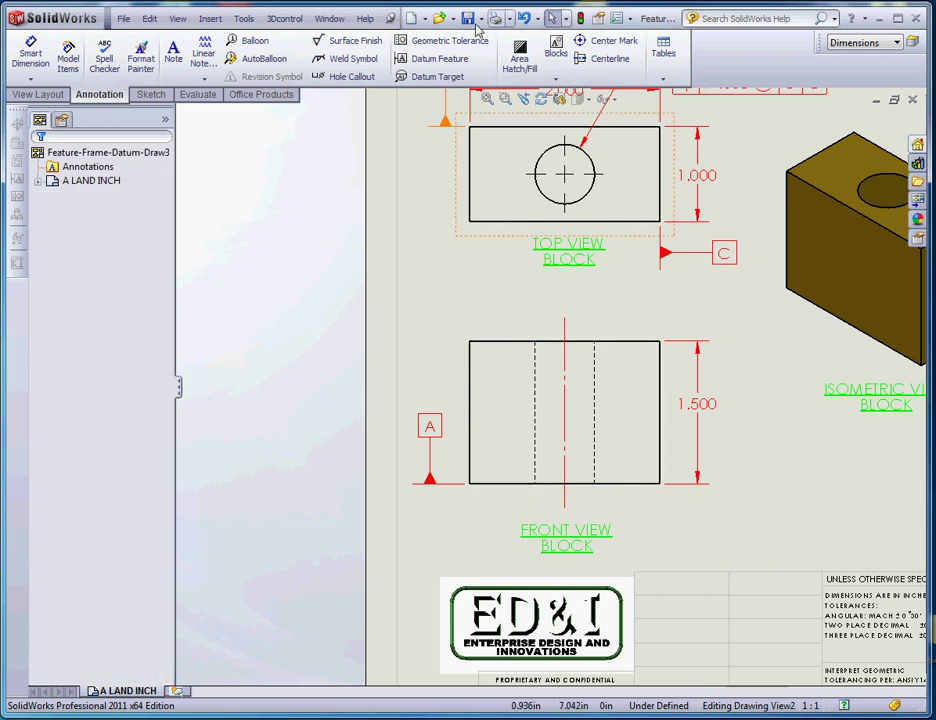
Define a new perpendicularity tolerance of 0.010 at MMC with primary datum A
click(449, 40)
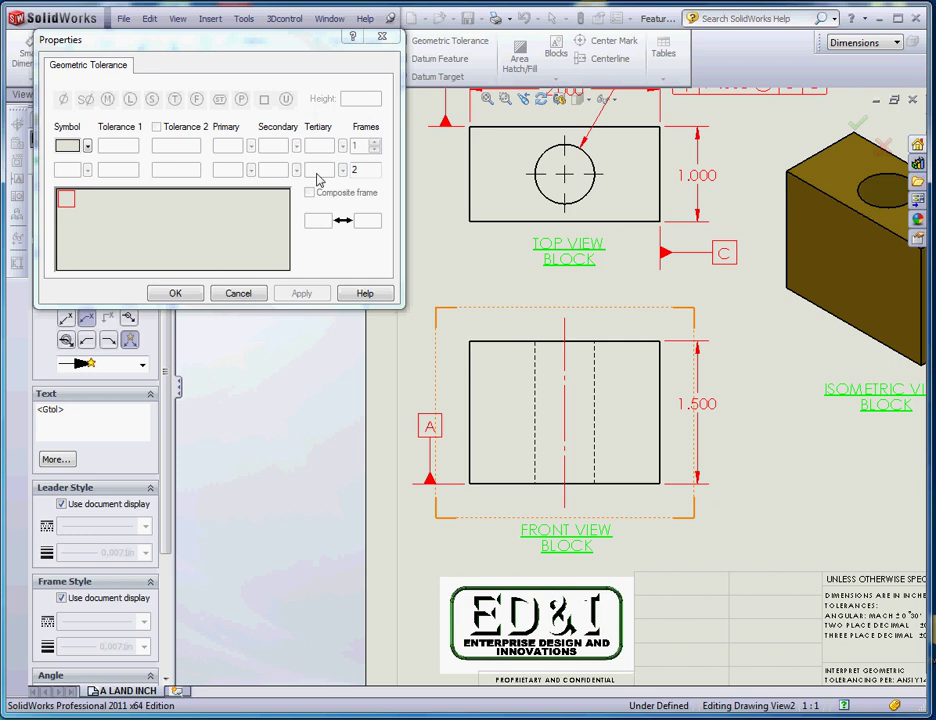
click(88, 146)
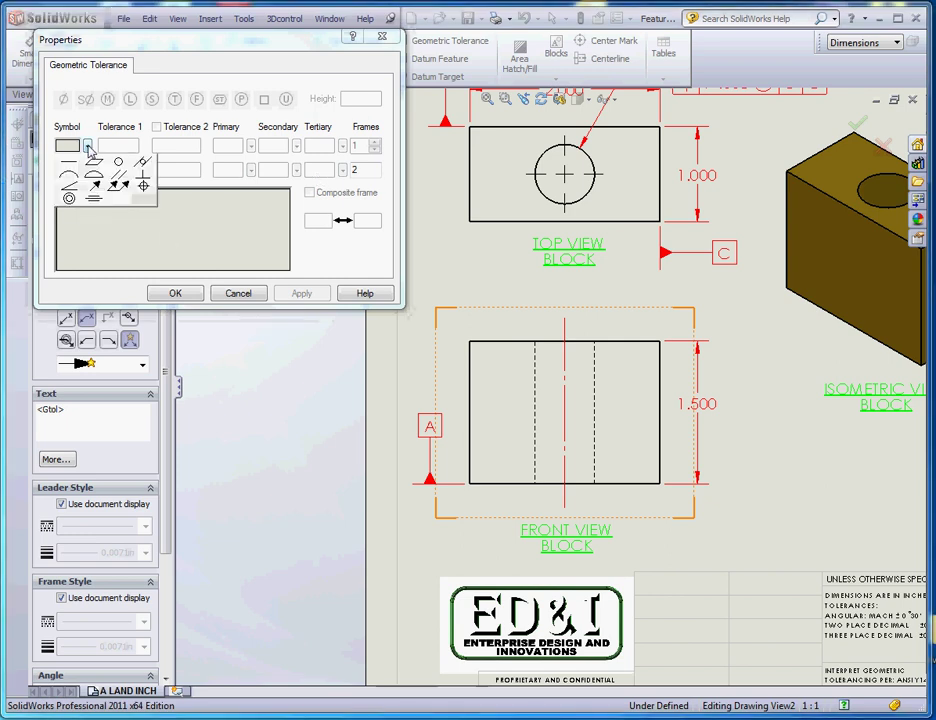
click(143, 184)
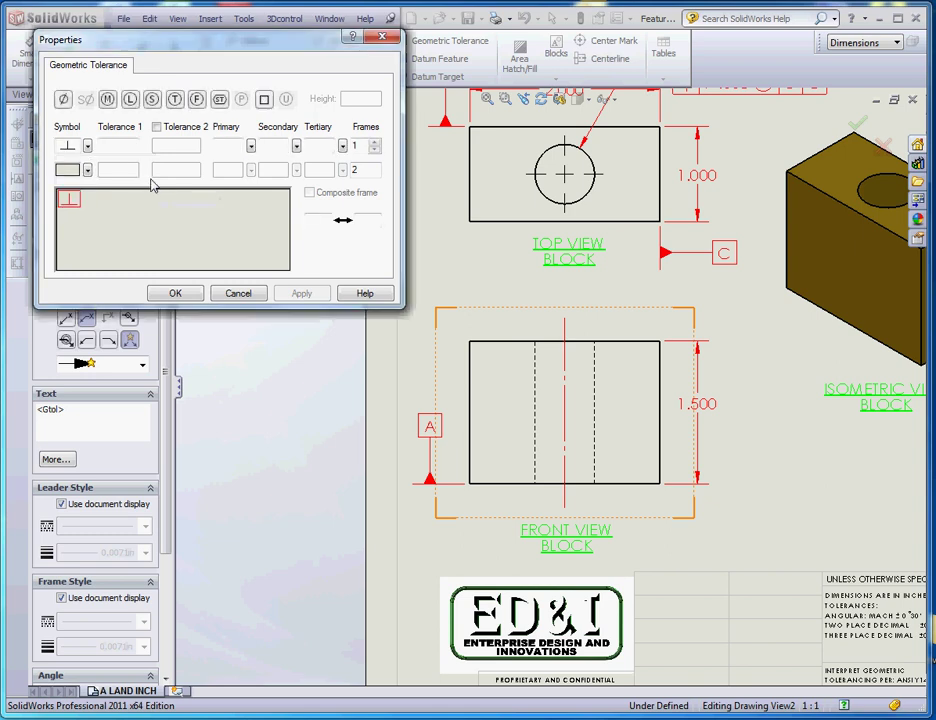
click(118, 146)
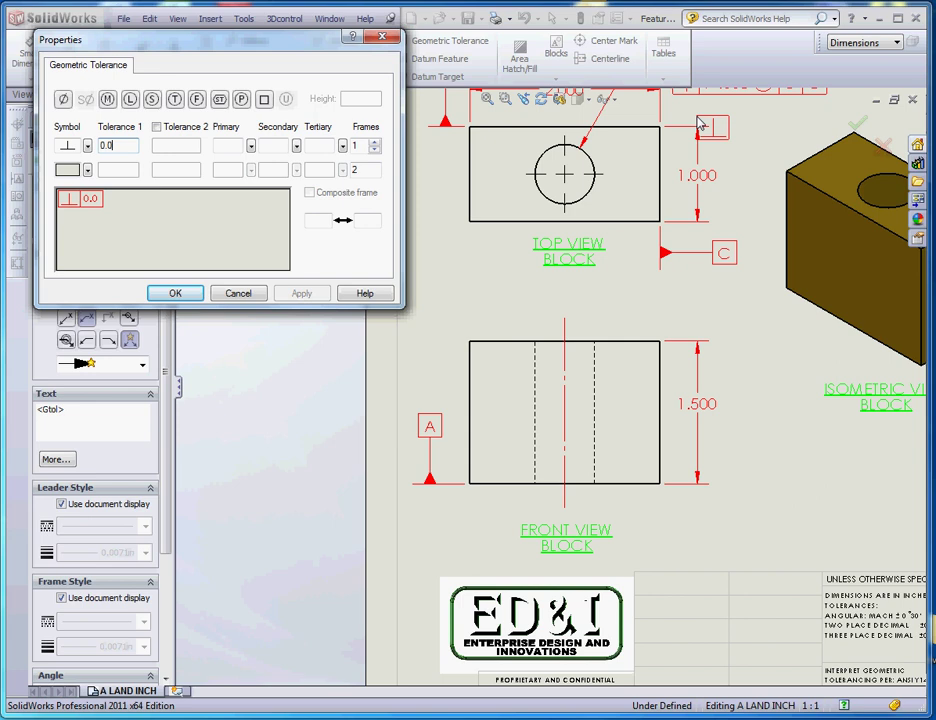
click(433, 160)
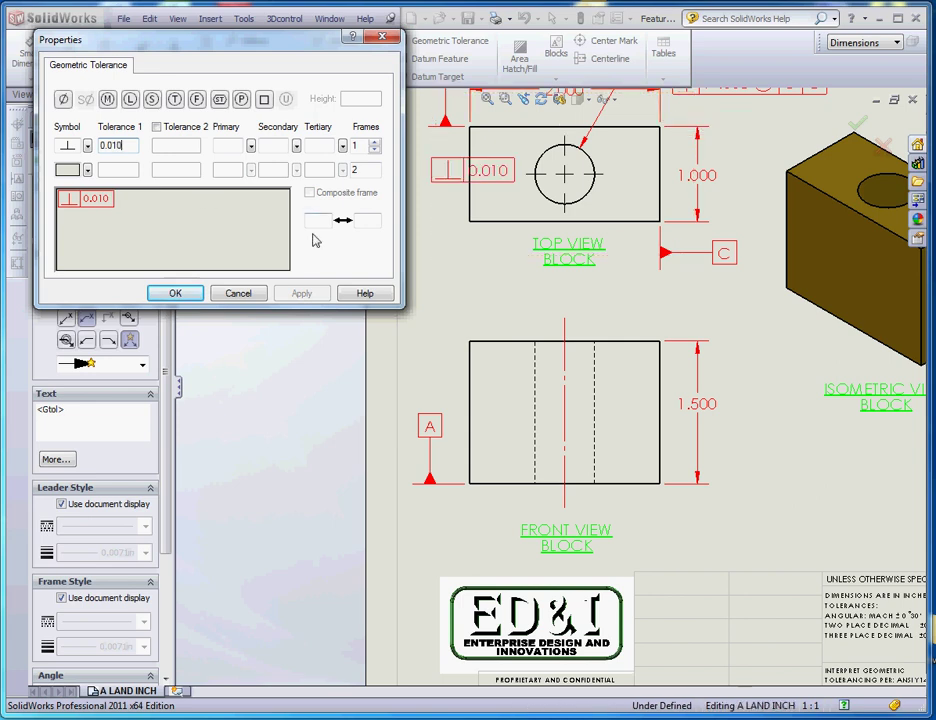
click(107, 100)
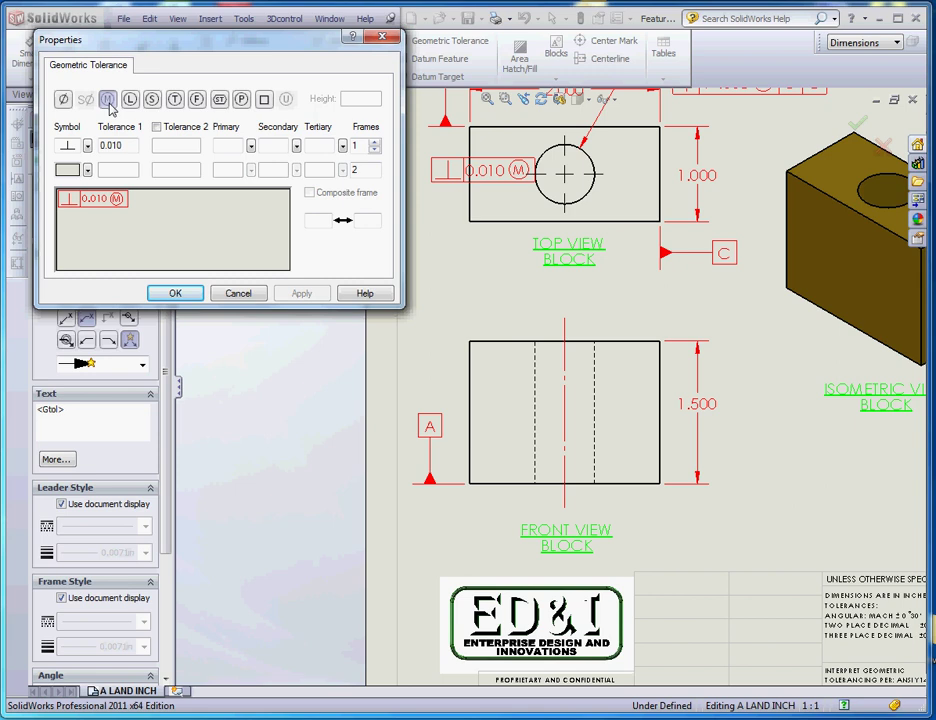
click(225, 147)
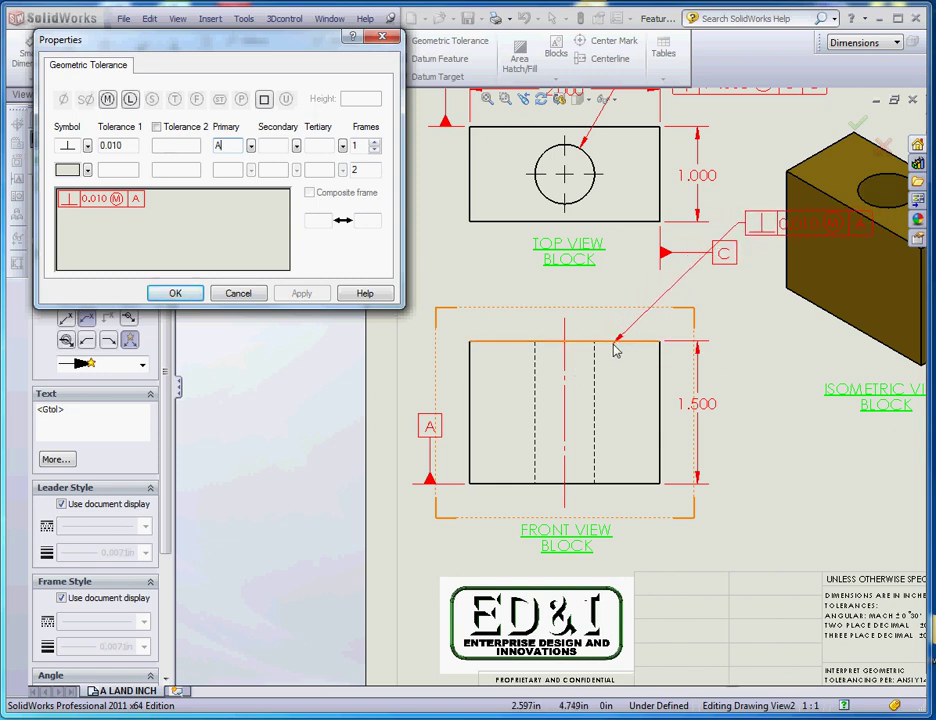
Place two frames, leaders on the front view's axis and the hole's hidden edge
click(565, 405)
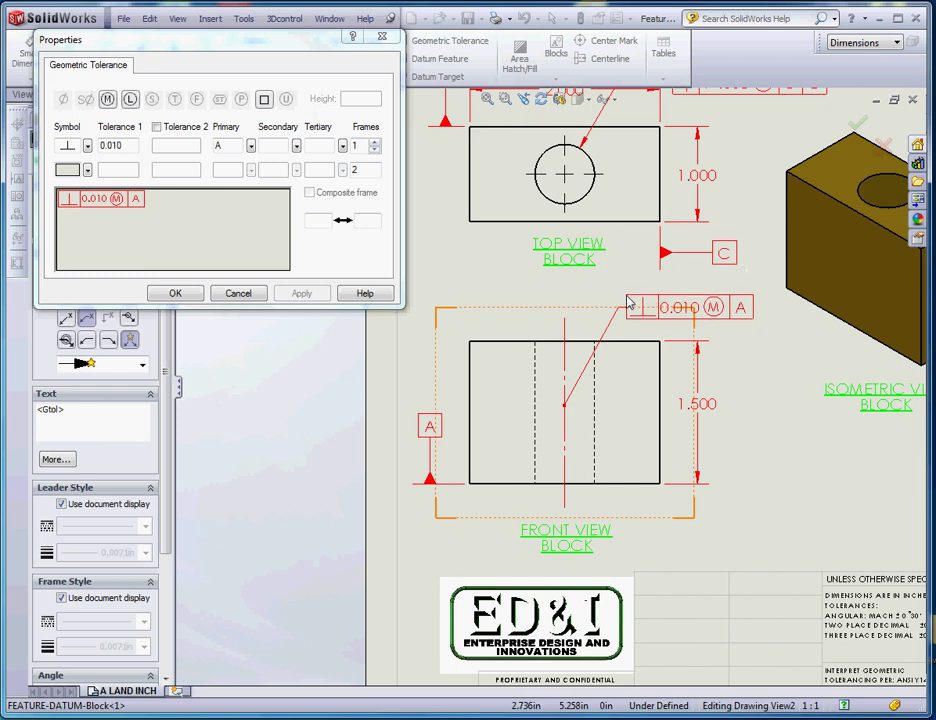
click(628, 302)
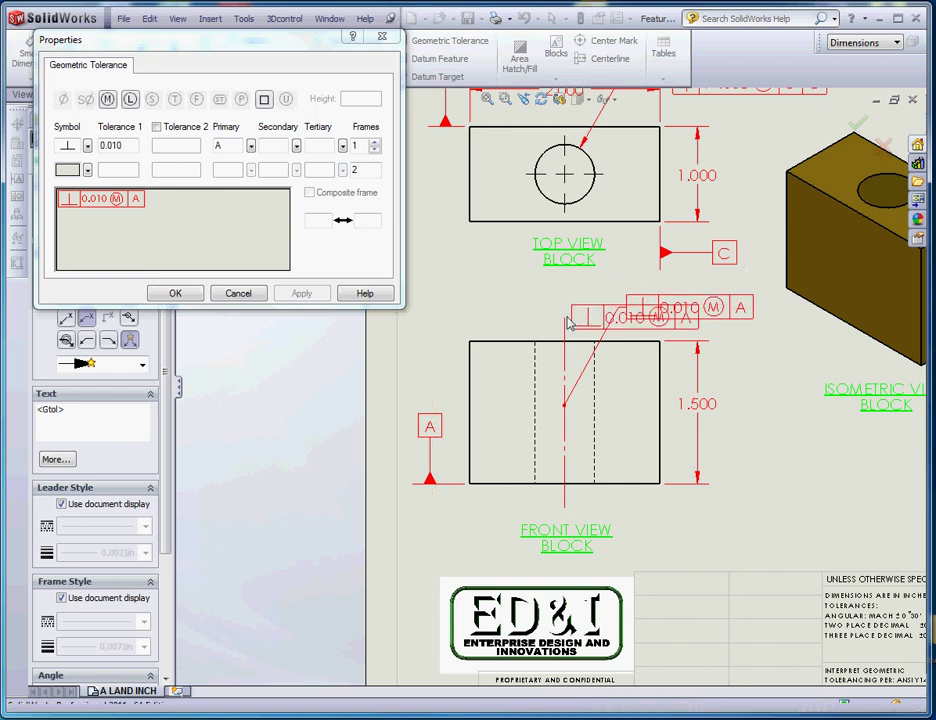
click(538, 390)
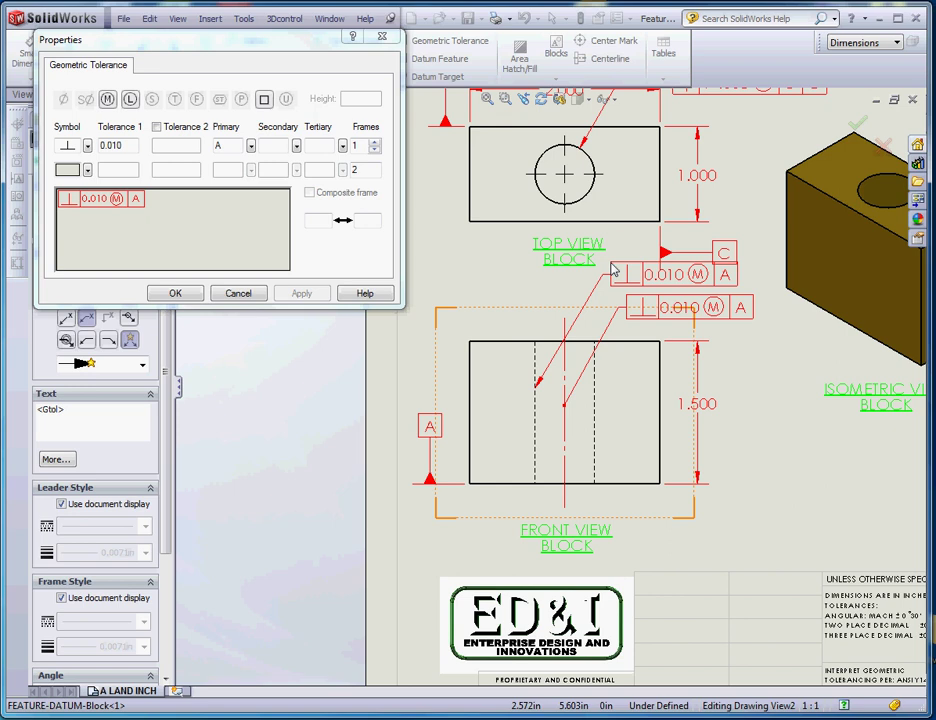
click(613, 270)
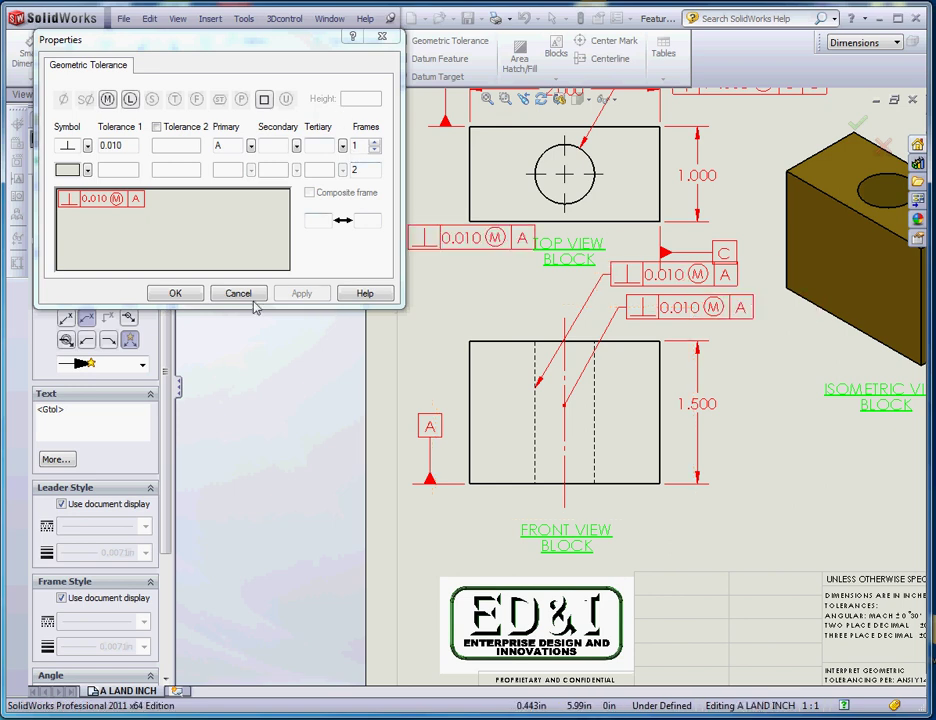
click(176, 293)
scroll(680, 330, up, 3)
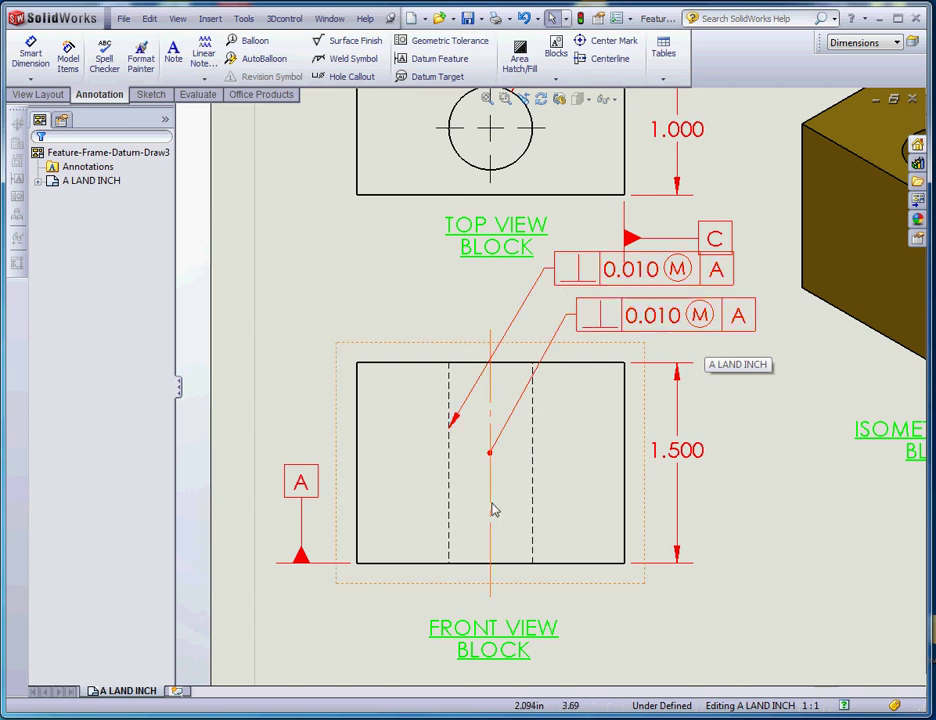
Move the lower perpendicularity frame's leader point down the hole axis
scroll(547, 424, down, 2)
scroll(547, 424, up, 3)
scroll(590, 311, down, 3)
scroll(590, 311, down, 2)
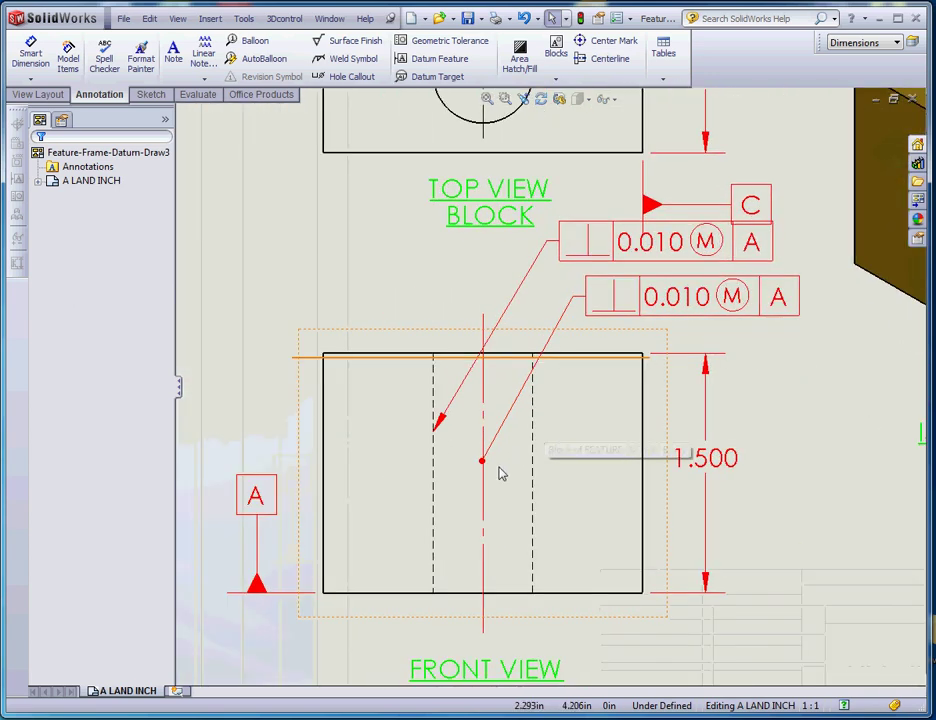
mouse_move(470, 484)
mouse_down()
mouse_move(483, 485)
mouse_move(473, 497)
mouse_up()
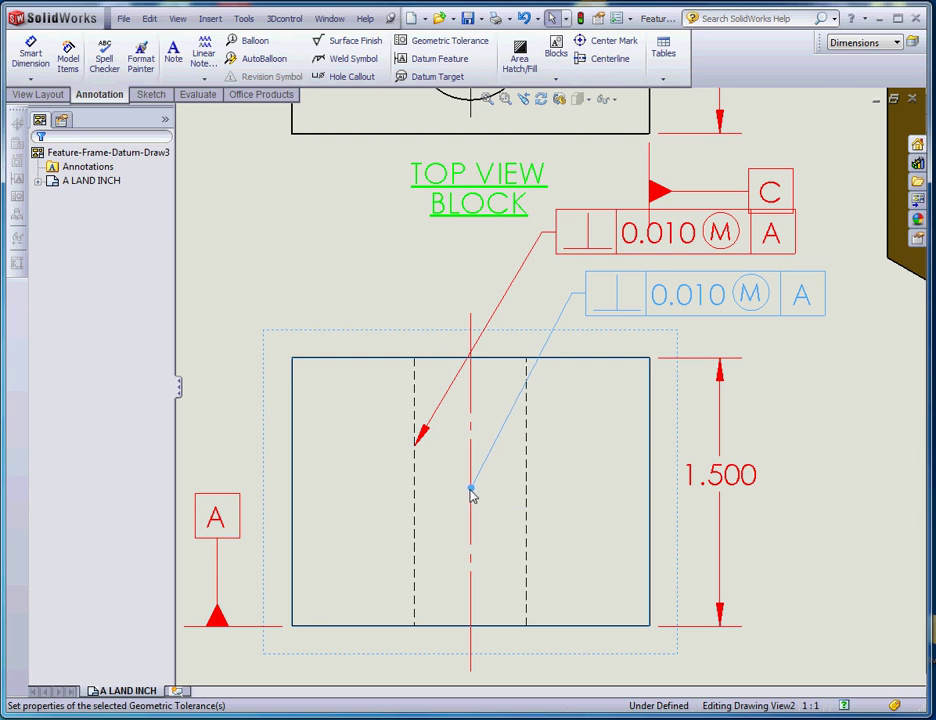
click(810, 345)
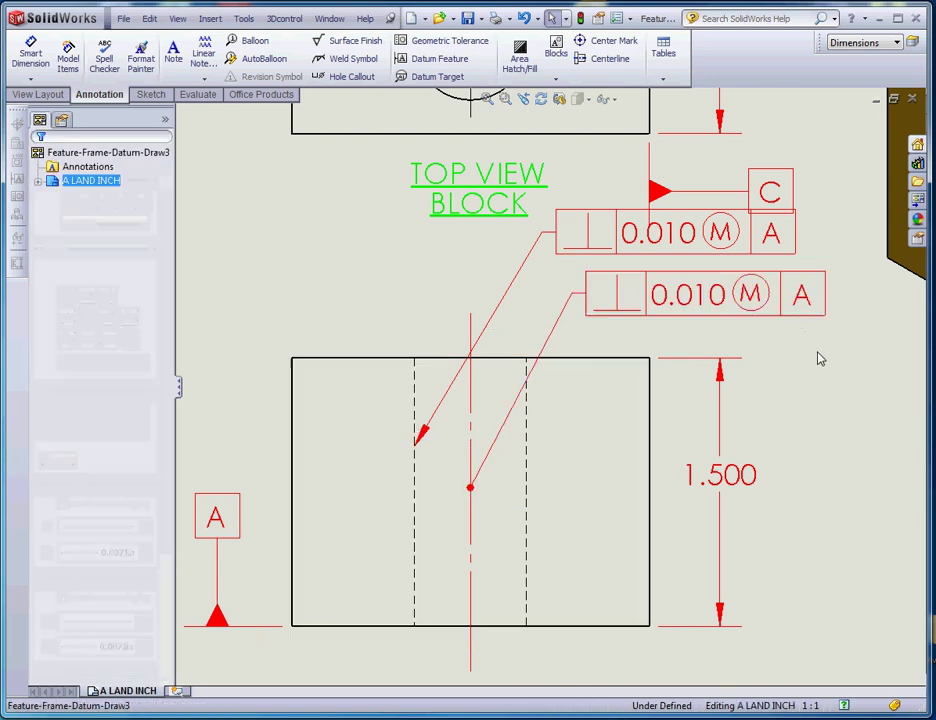
Remove the duplicate frame and drag the 0.010 (M) A frame down above the front view
scroll(570, 355, up, 2)
scroll(584, 356, down, 3)
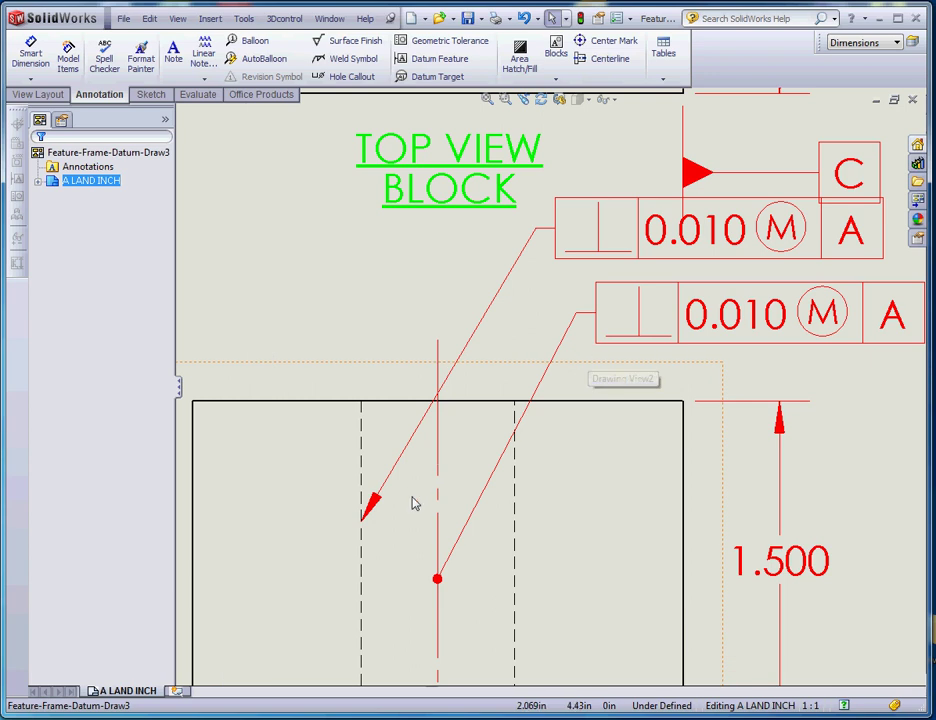
scroll(362, 597, up, 5)
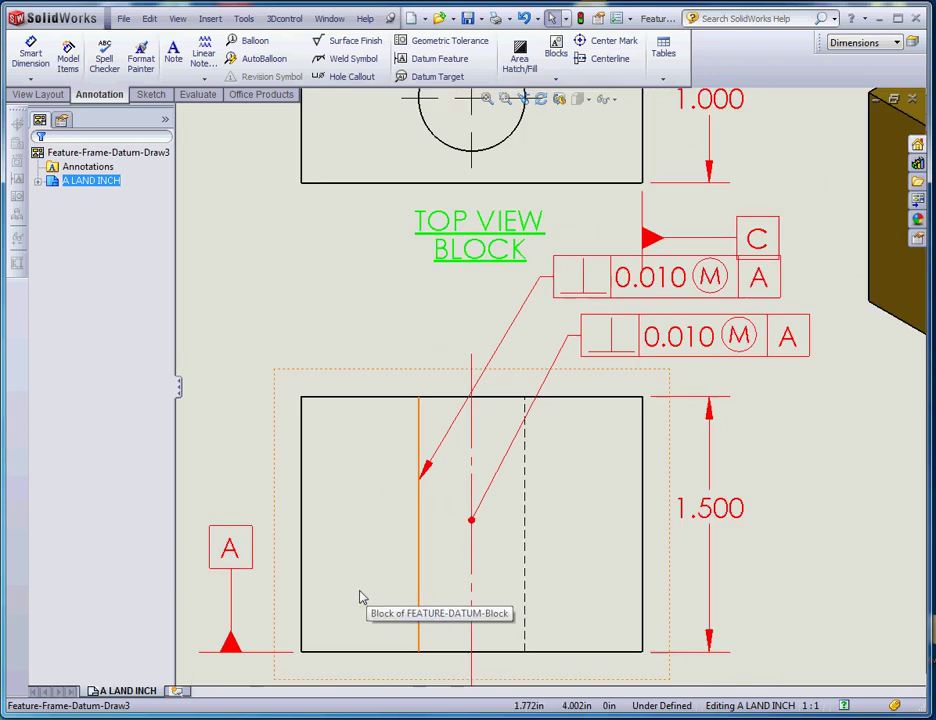
scroll(400, 560, down, 1)
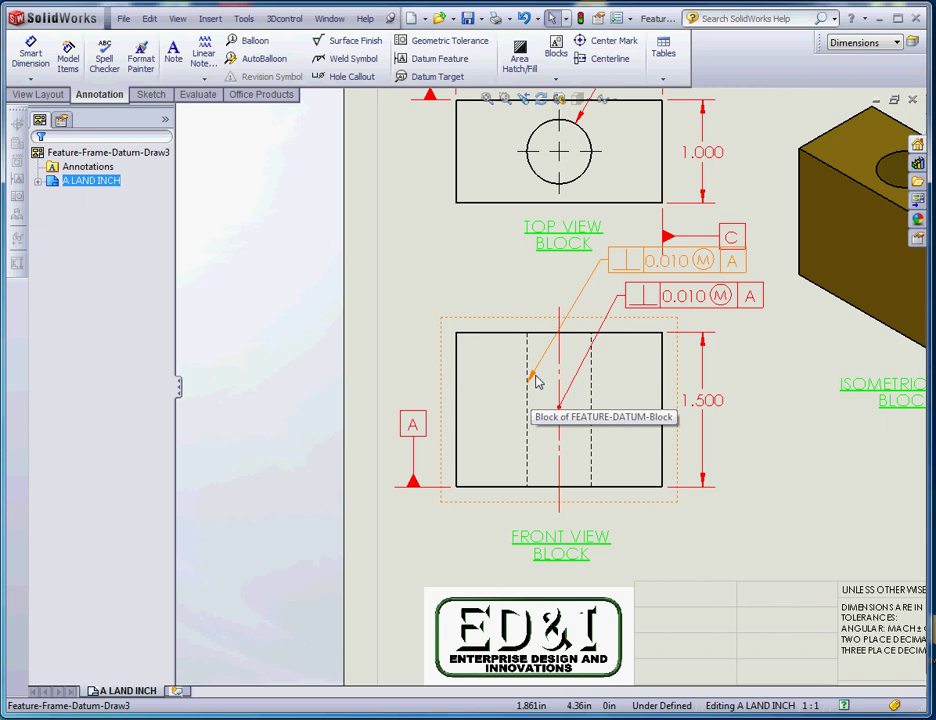
scroll(606, 288, down, 3)
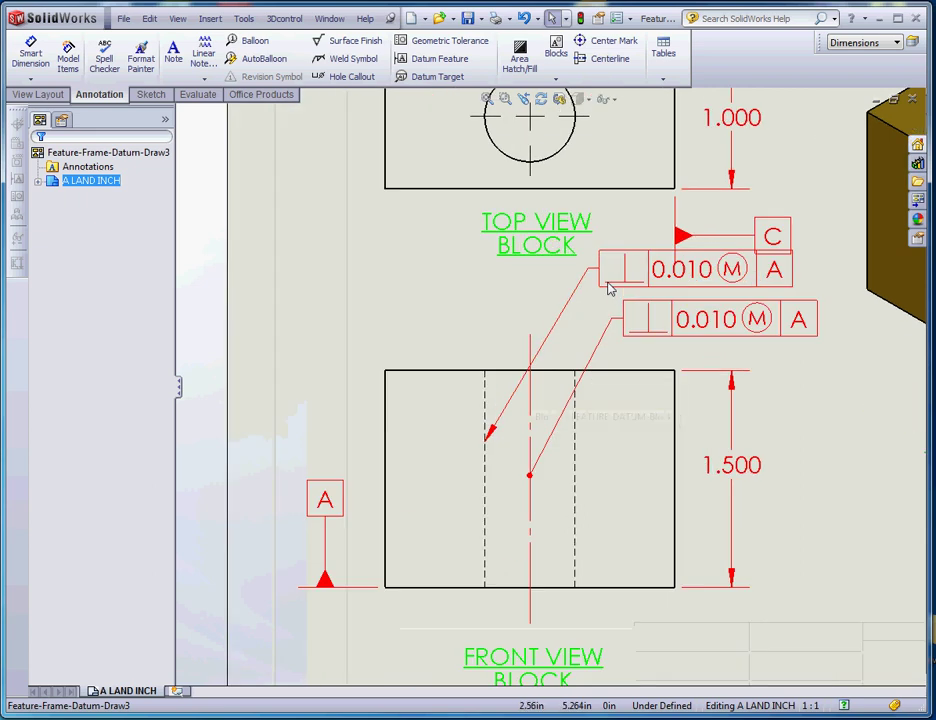
click(602, 355)
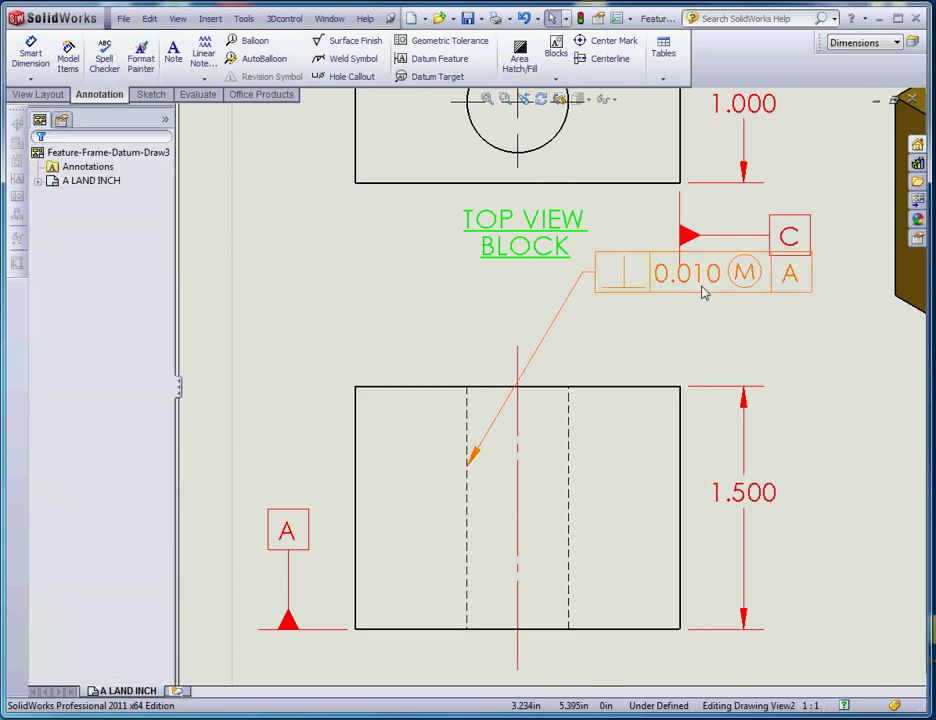
drag(706, 305, 717, 355)
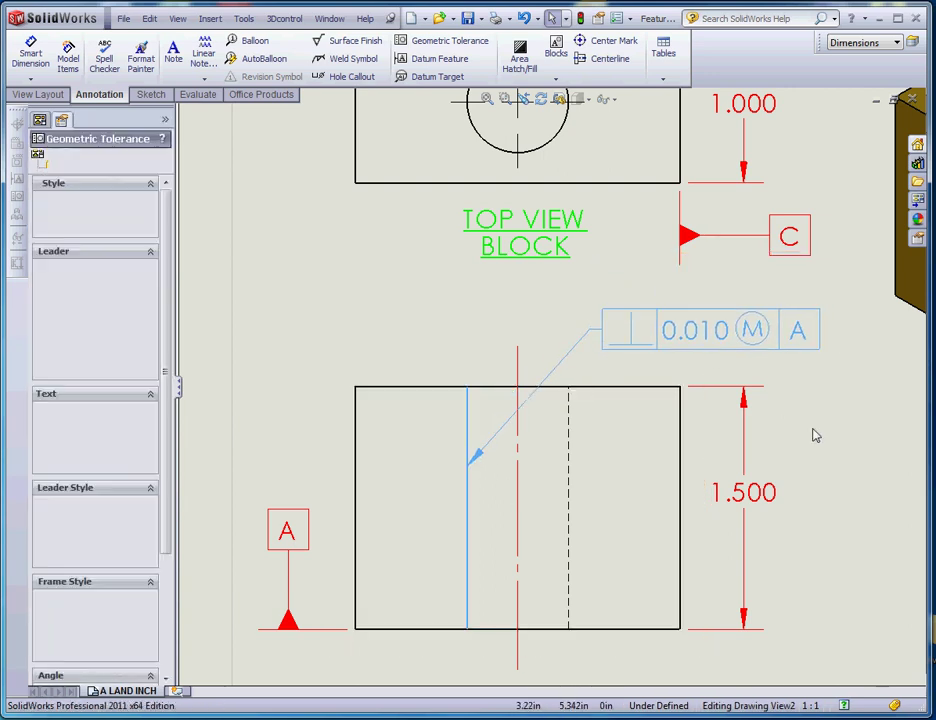
scroll(805, 428, up, 2)
scroll(700, 420, up, 5)
Finish the perpendicularity frame and review the Ø.630/.625 hole dimension in the top view
click(635, 430)
scroll(620, 315, down, 5)
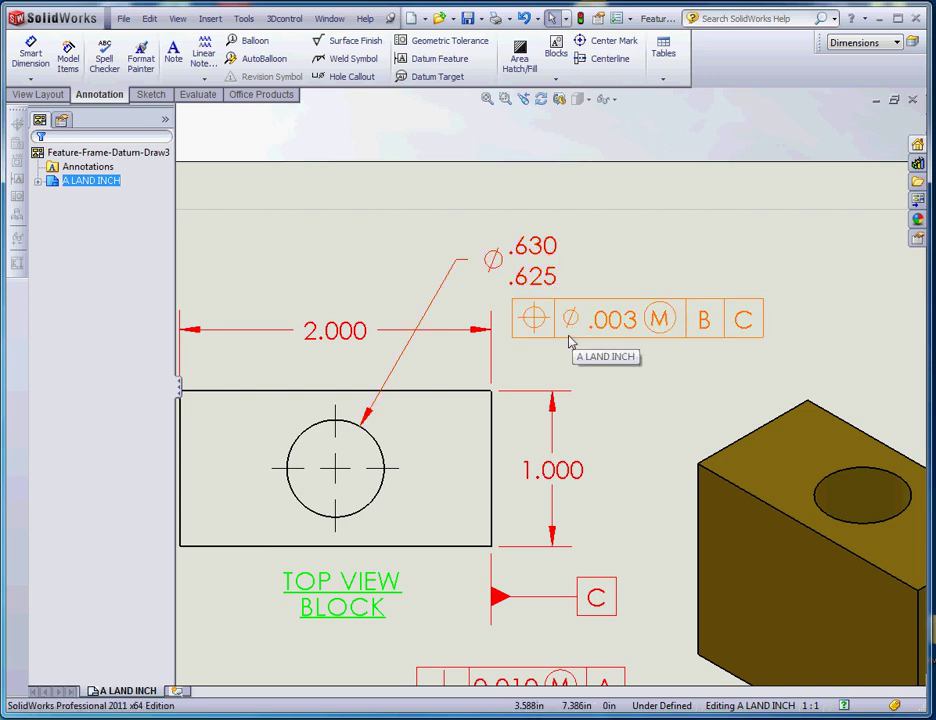
click(531, 250)
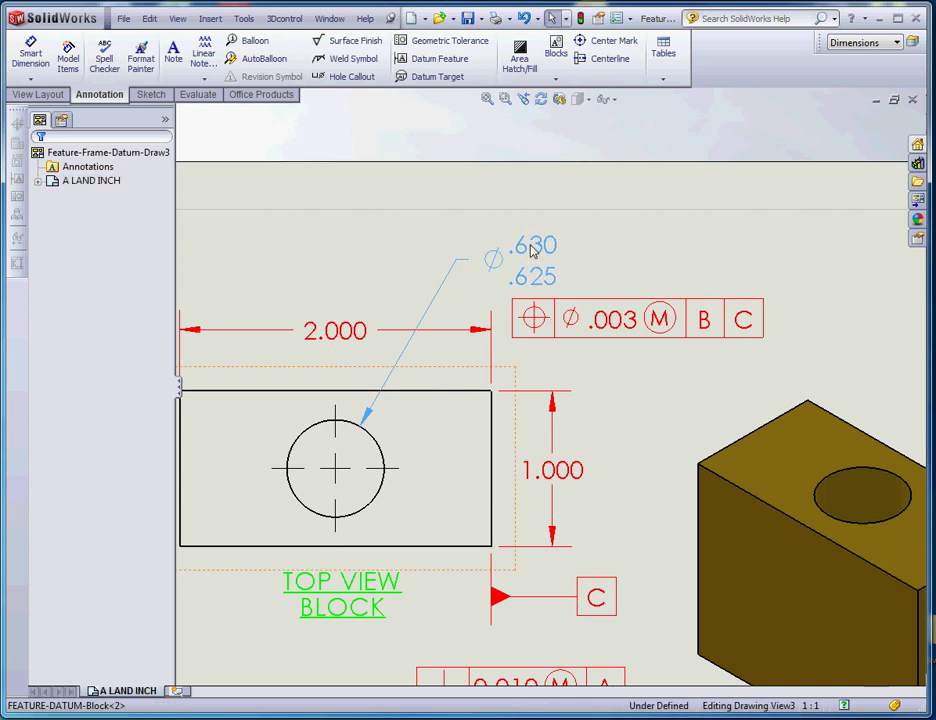
click(608, 360)
scroll(547, 333, down, 2)
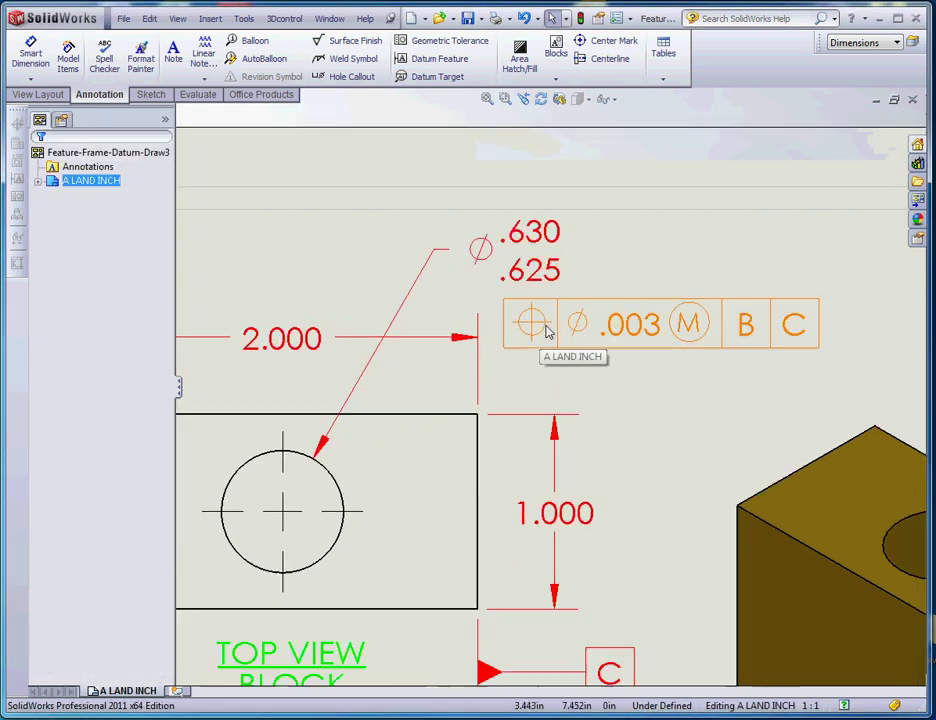
scroll(591, 362, up, 2)
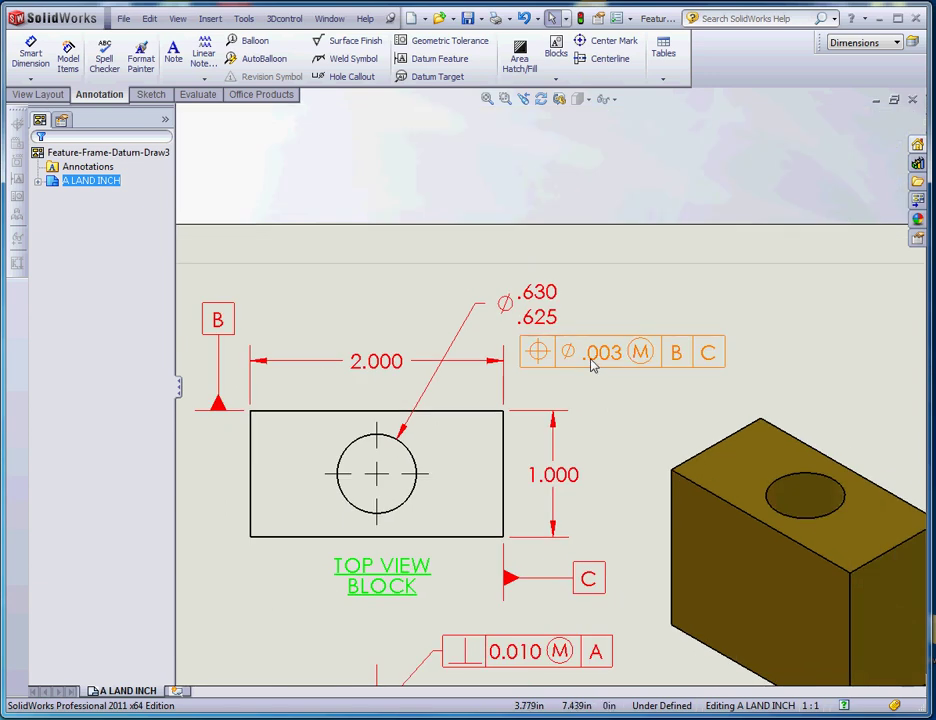
scroll(591, 365, down, 1)
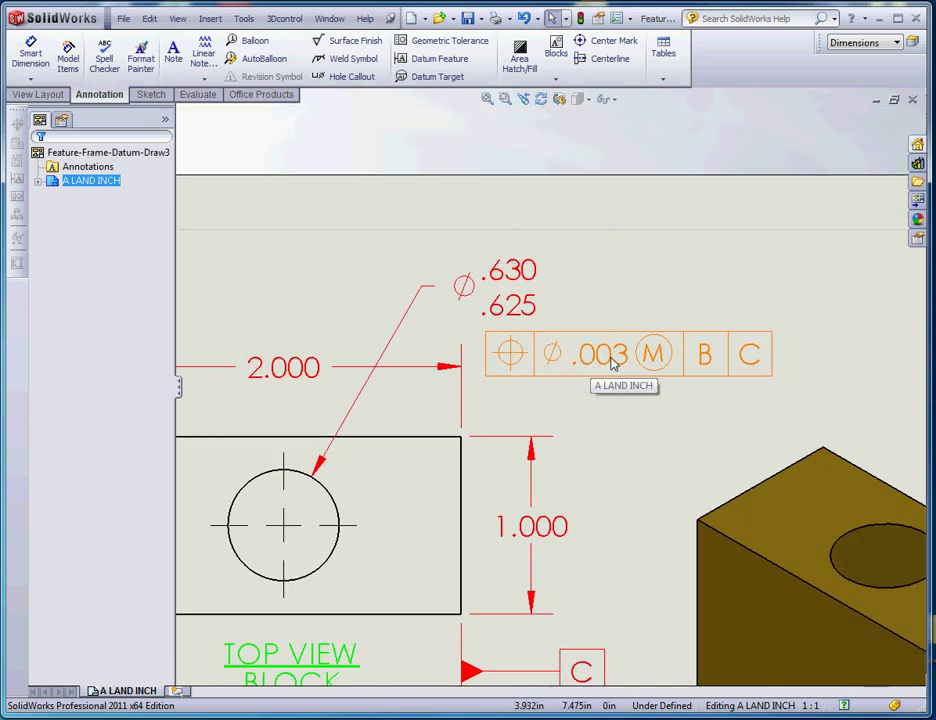
scroll(612, 365, up, 2)
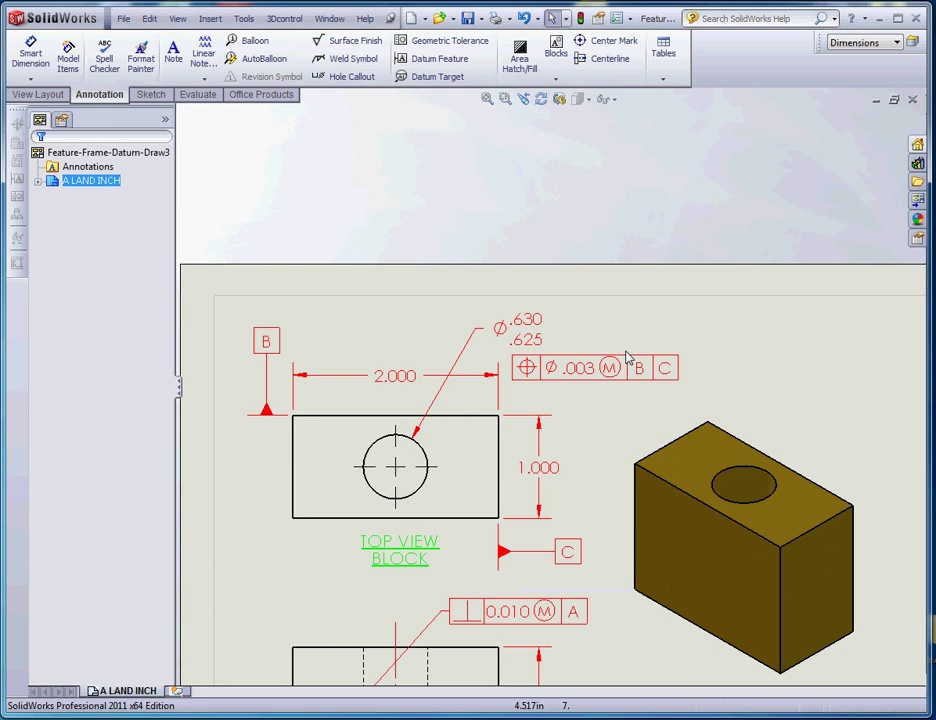
Delete the old position frame and define a new 0.003 position tolerance at MMC
click(570, 381)
key(Delete)
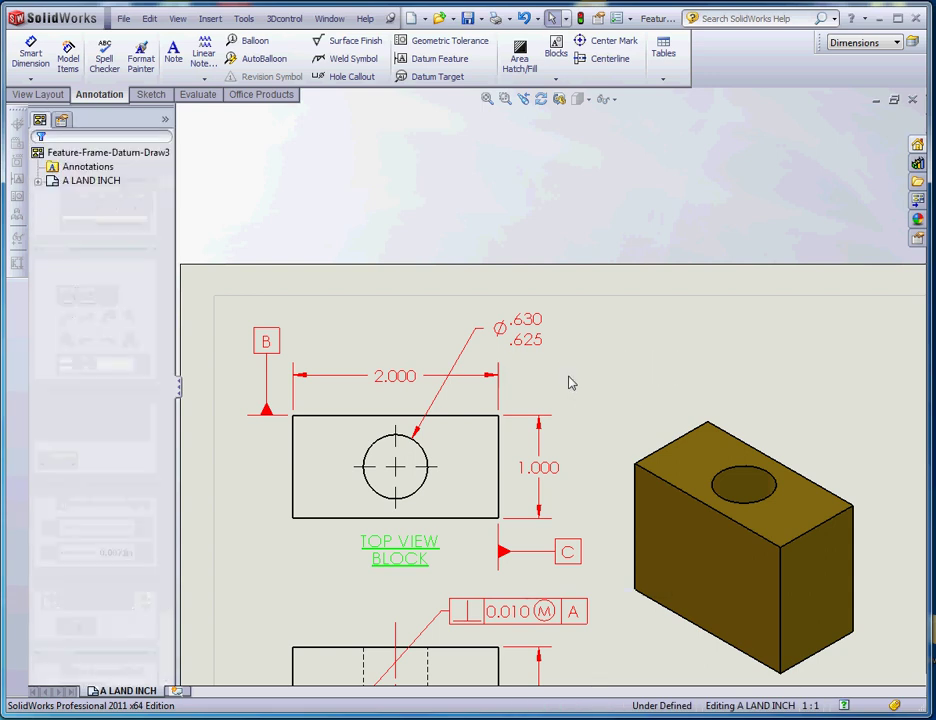
click(449, 41)
click(88, 146)
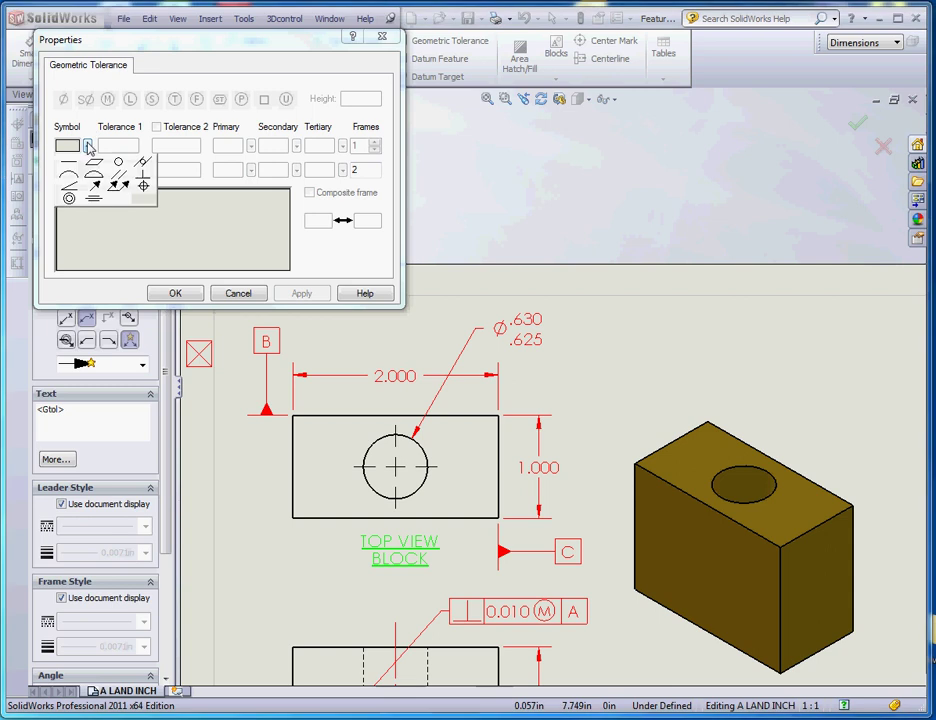
click(144, 187)
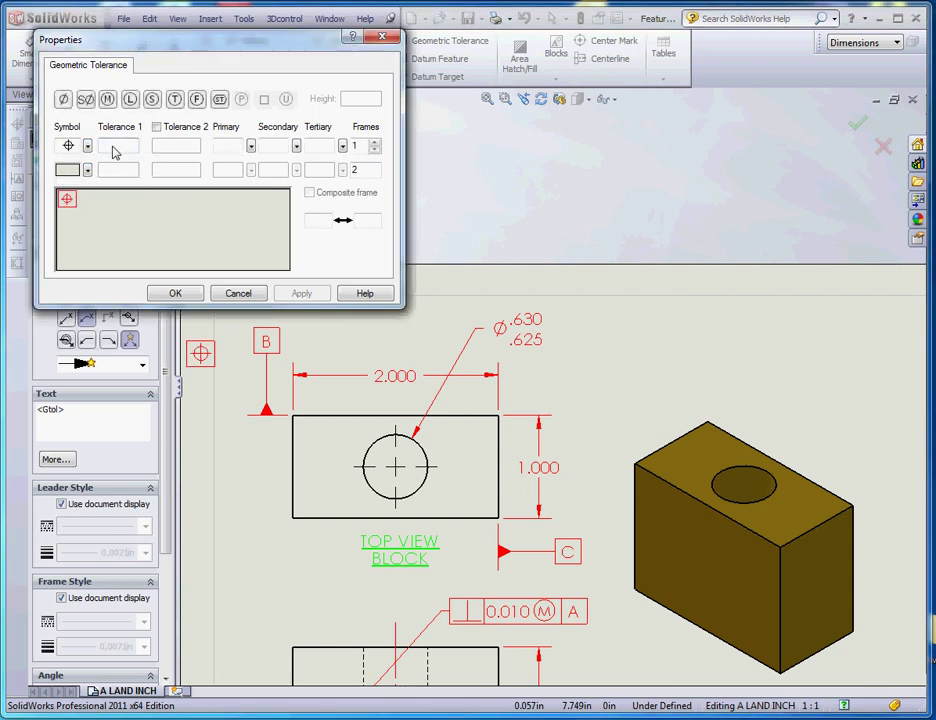
text(0.0)
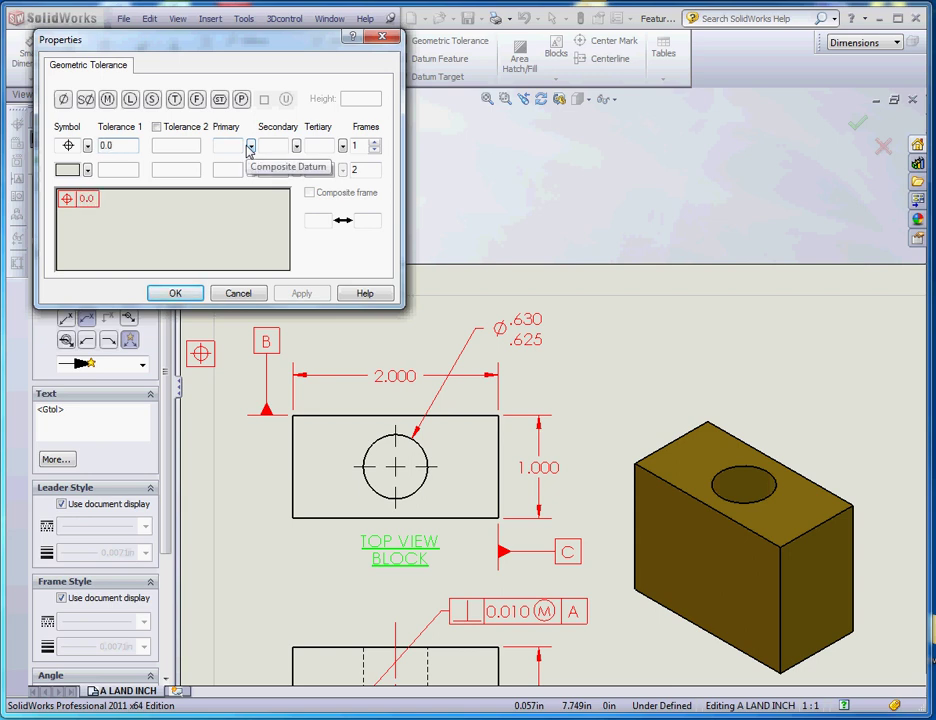
text(03)
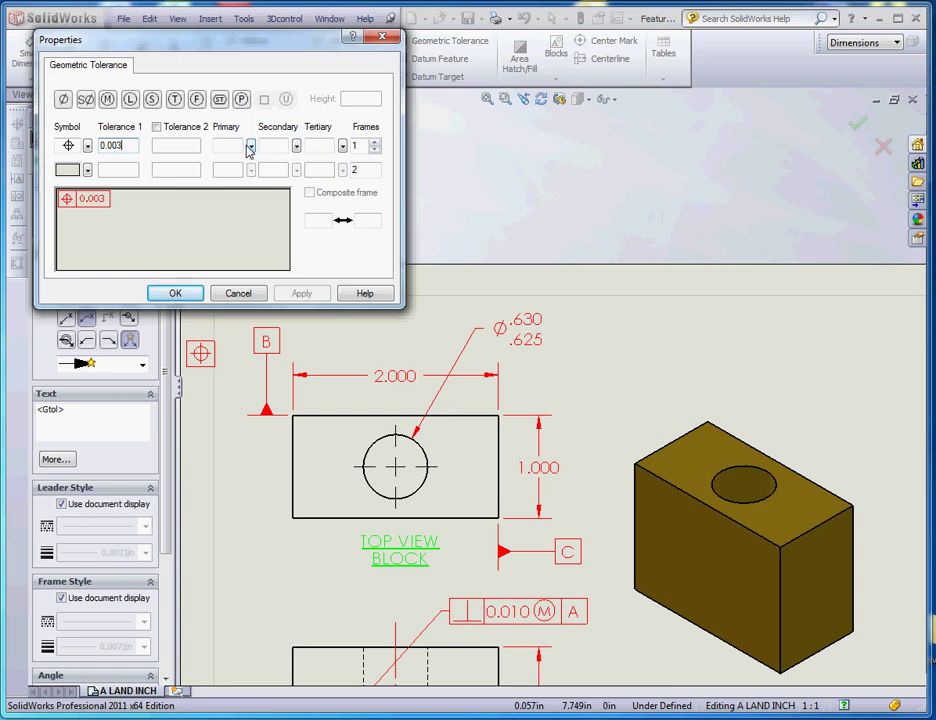
click(107, 100)
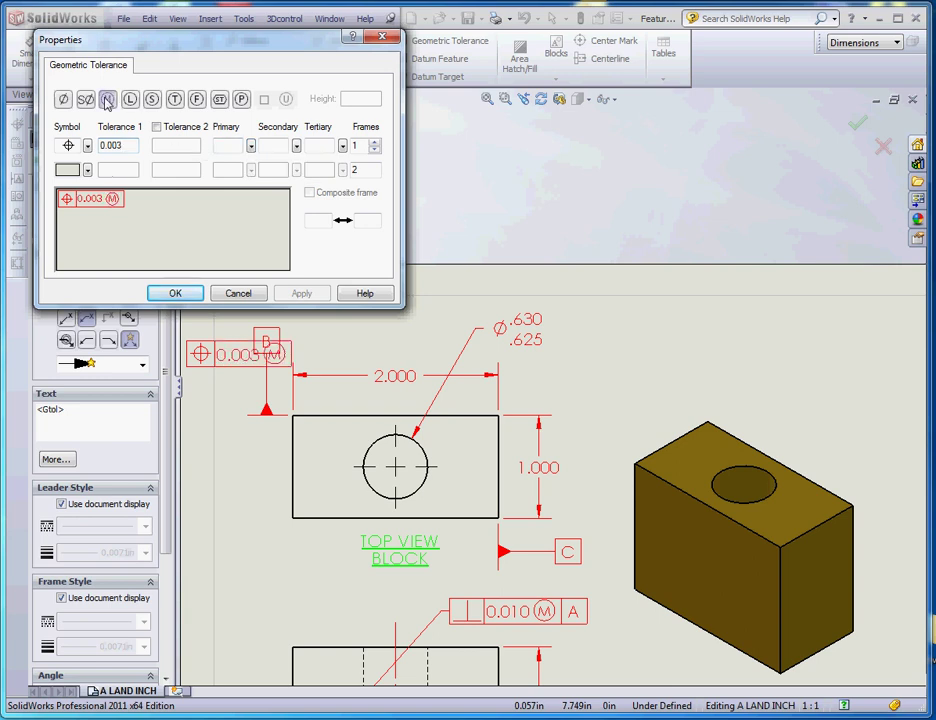
Set primary datum B and secondary datum C, then place the frame beside the top view
click(230, 146)
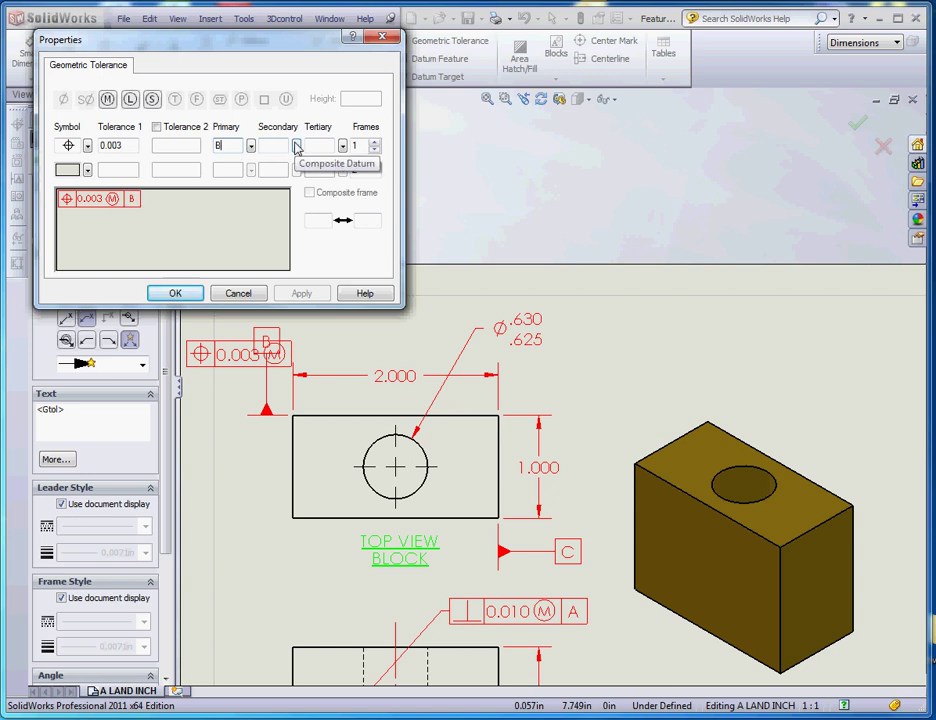
text(B)
click(272, 148)
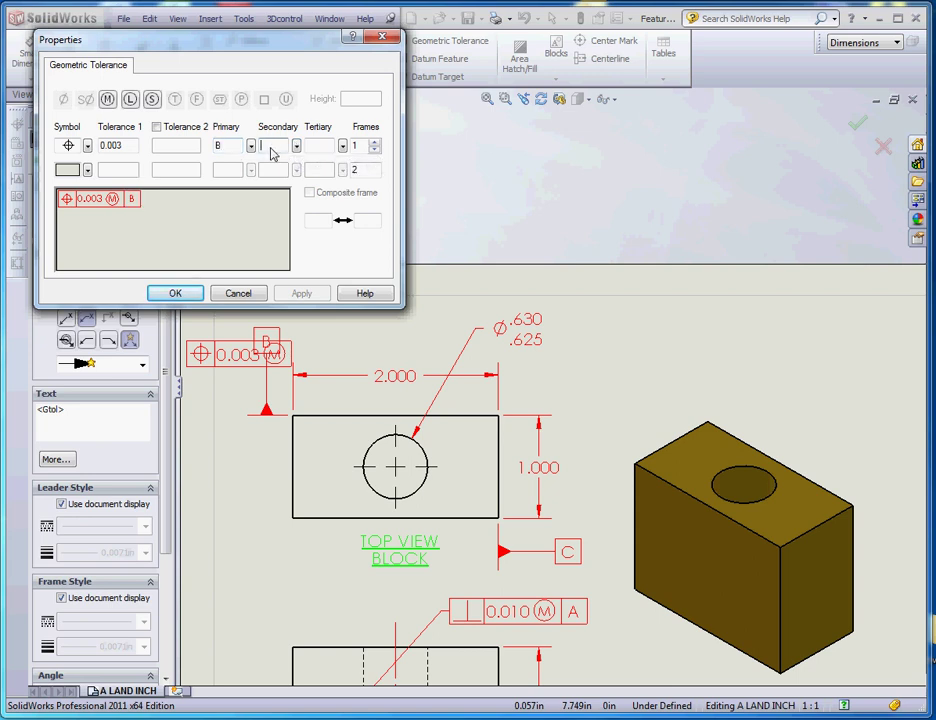
text(C)
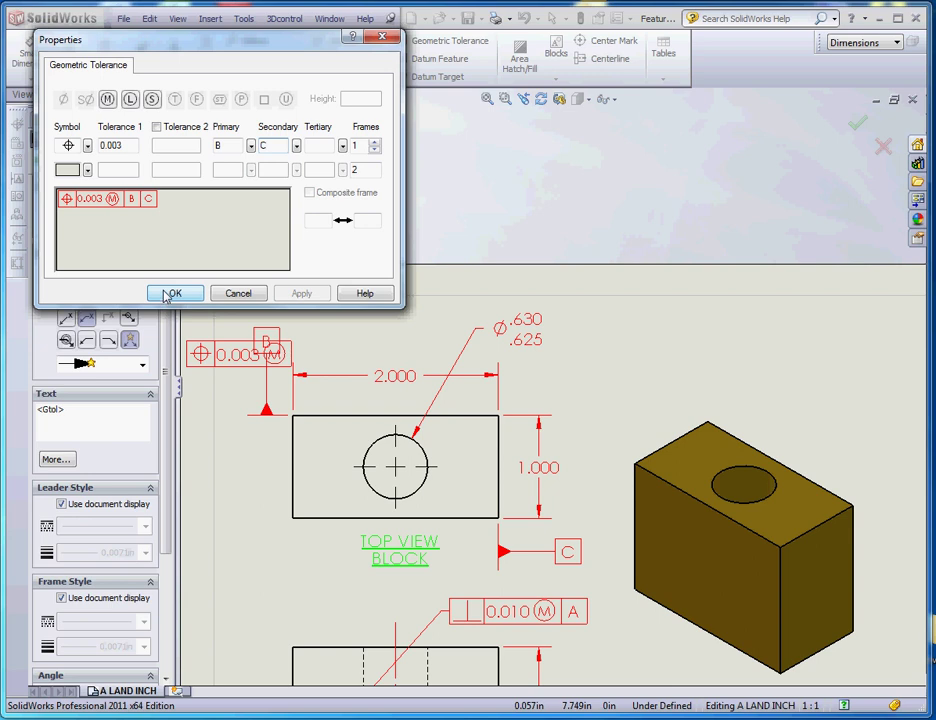
click(496, 551)
key(Escape)
Move the 0.003 (M) B C position frame up above the top view
scroll(588, 382, up, 3)
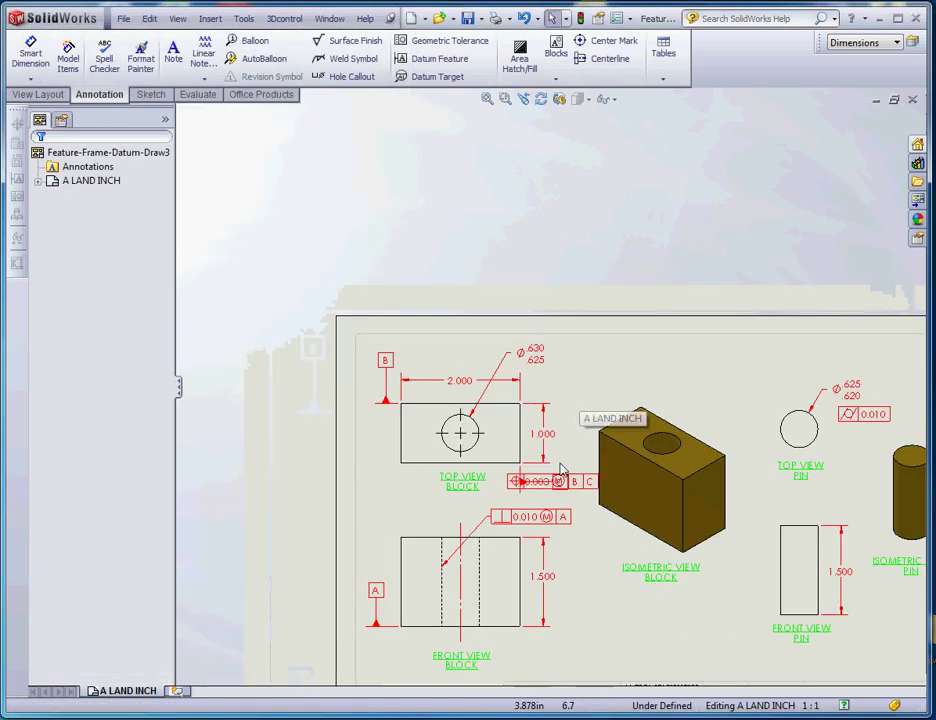
scroll(560, 490, down, 5)
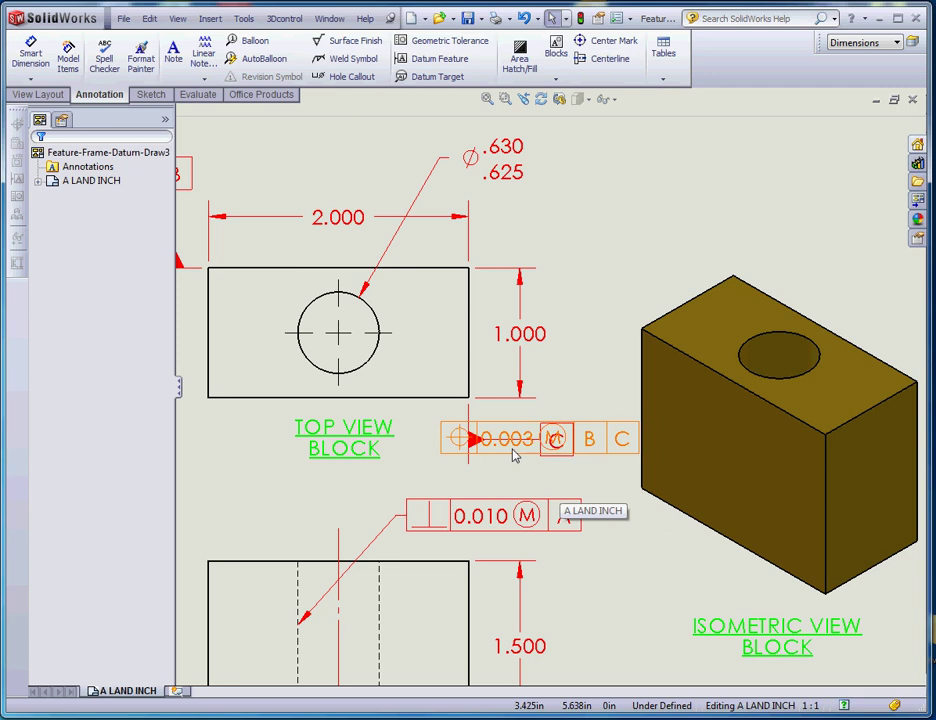
mouse_move(515, 453)
mouse_down()
mouse_move(593, 349)
mouse_move(640, 178)
mouse_move(573, 217)
mouse_move(549, 219)
mouse_move(558, 222)
mouse_up()
click(549, 253)
Snap the position frame just under the Ø.630/.625 hole dimension
scroll(549, 253, up, 3)
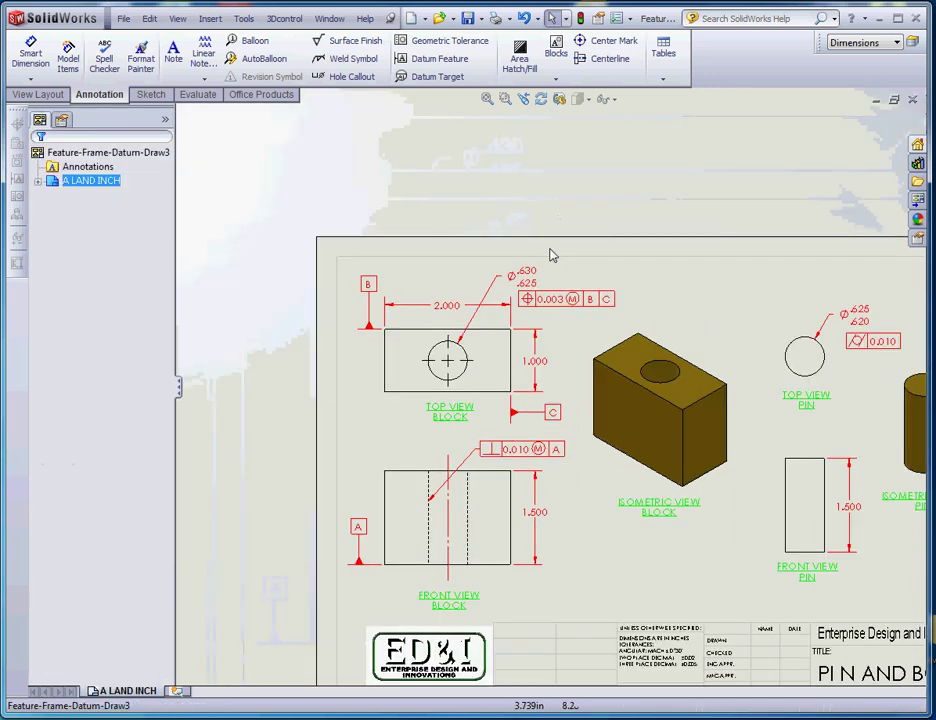
scroll(535, 328, down, 6)
scroll(537, 425, up, 5)
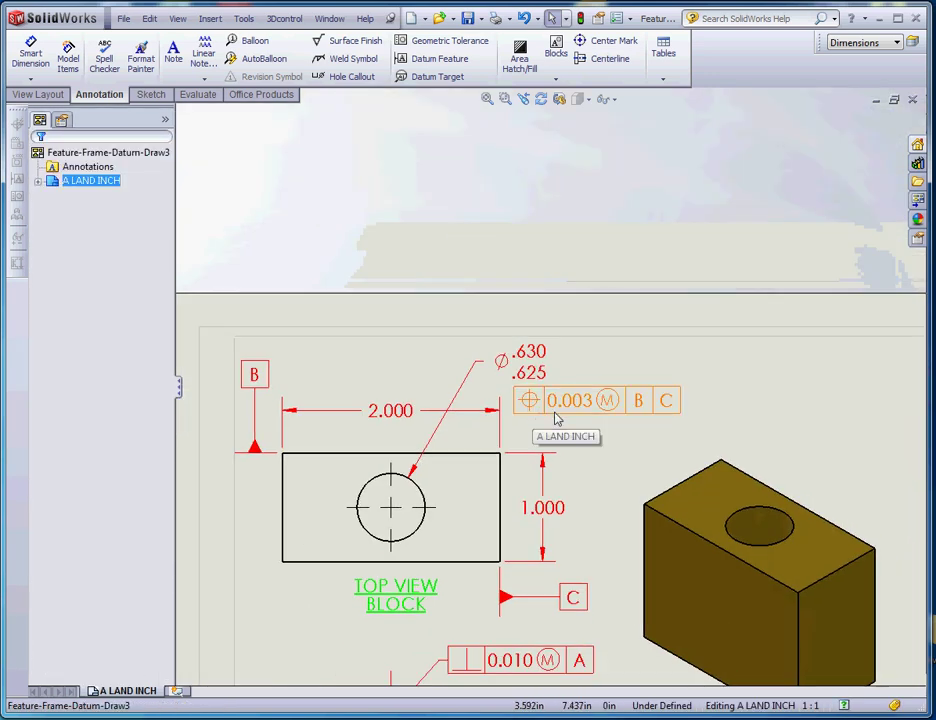
scroll(560, 425, down, 3)
scroll(558, 418, up, 4)
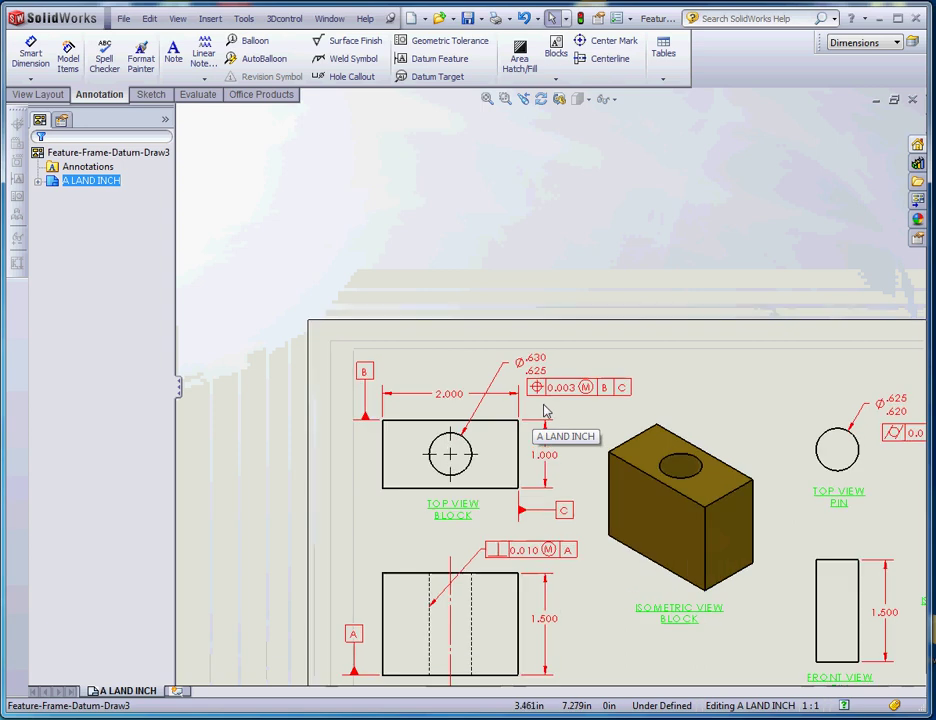
scroll(545, 410, down, 5)
mouse_move(551, 389)
mouse_down()
mouse_move(535, 378)
mouse_move(555, 380)
mouse_move(553, 388)
mouse_up()
scroll(553, 390, up, 4)
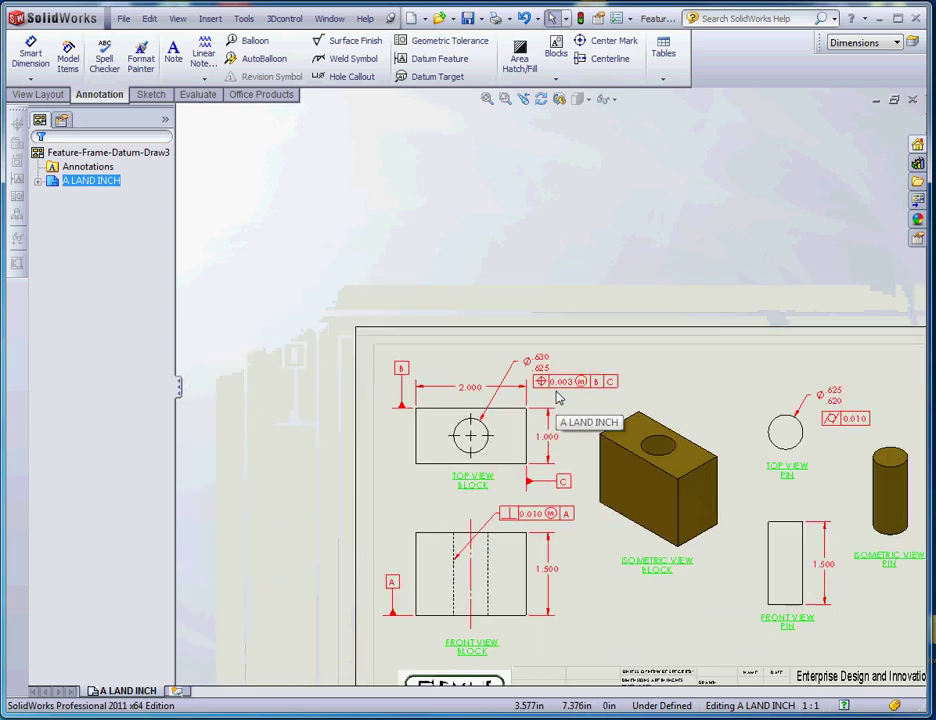
scroll(558, 395, down, 5)
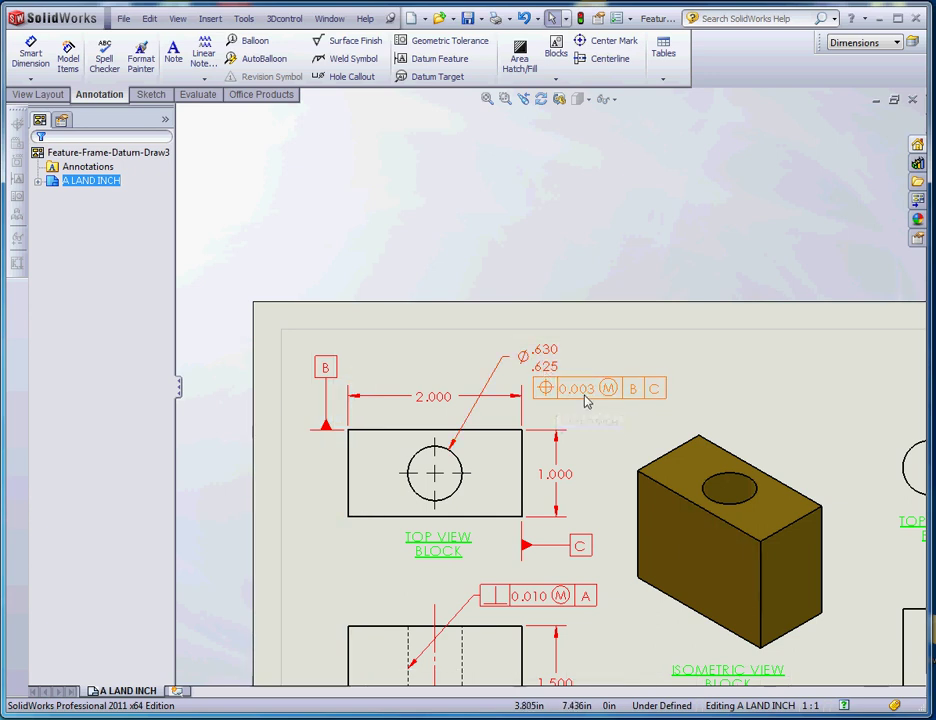
scroll(590, 430, up, 5)
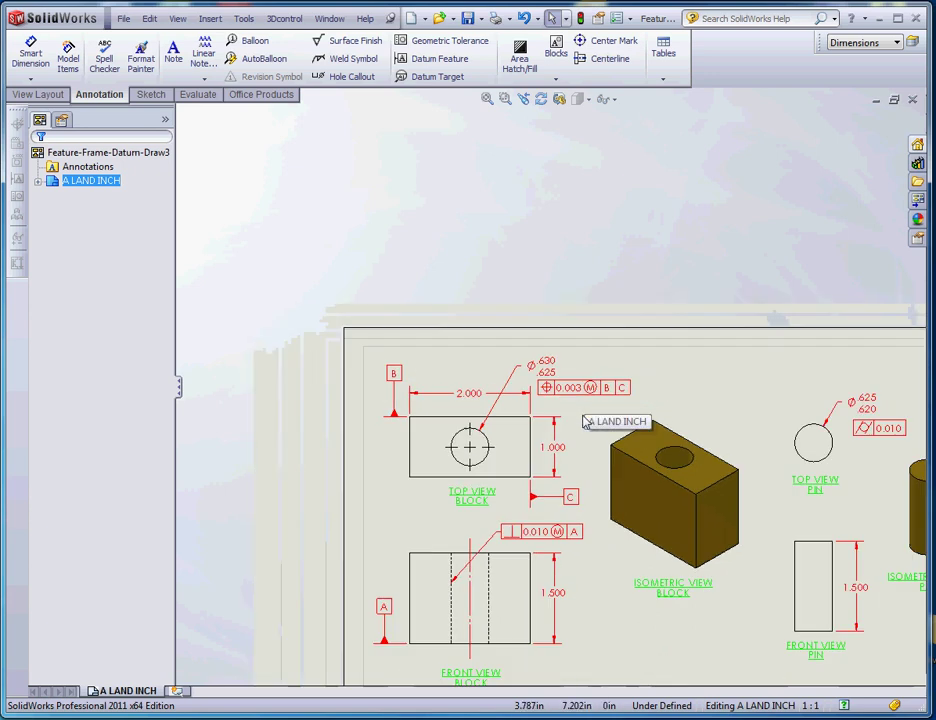
scroll(592, 466, down, 2)
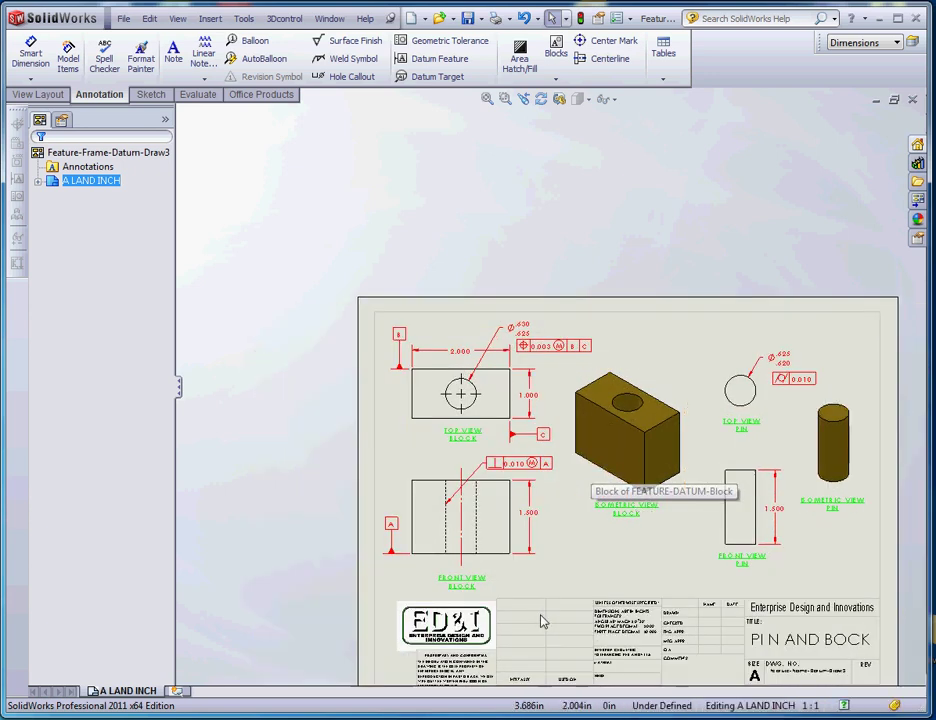
scroll(580, 564, down, 1)
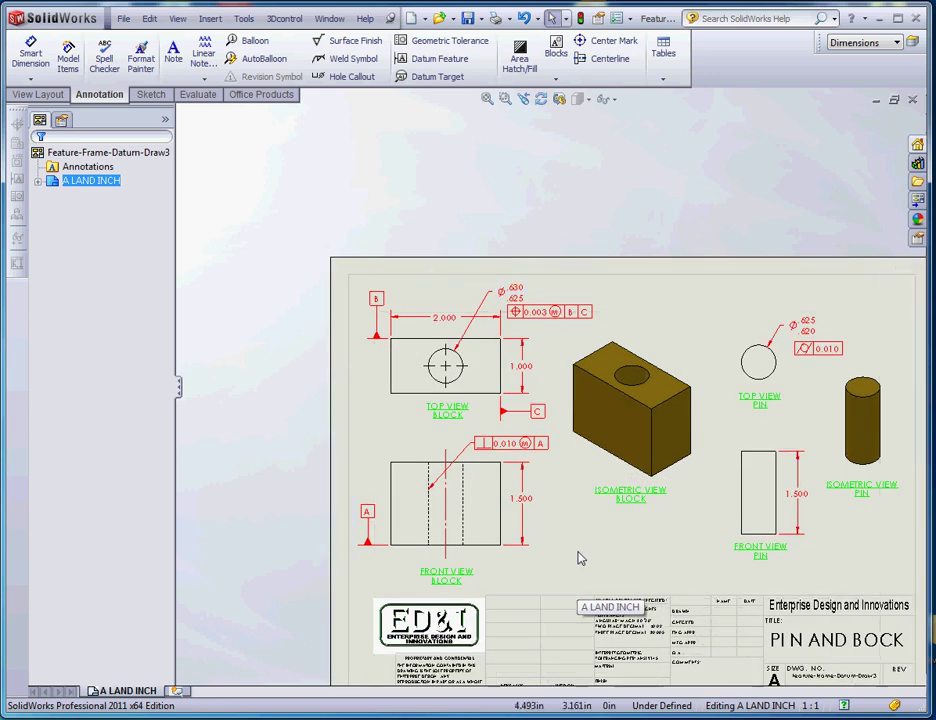